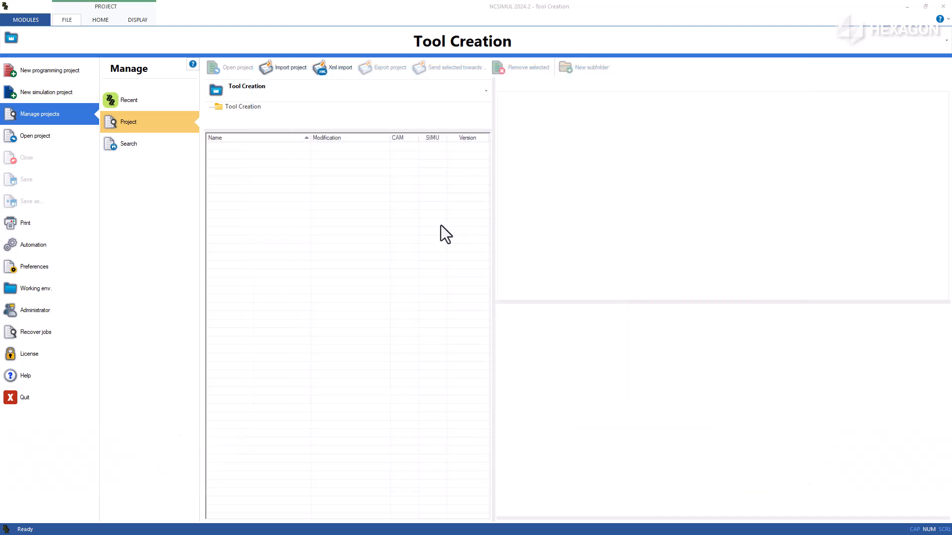
Create a new simulation project and start a tool list with the library name "Makino A51NX Cell 1 Tools".
left_click(49, 97)
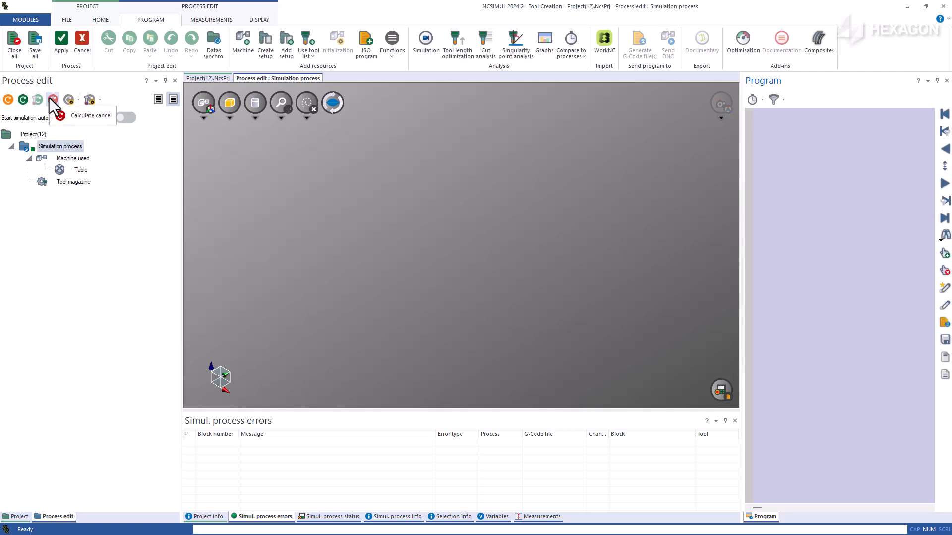
left_click(310, 56)
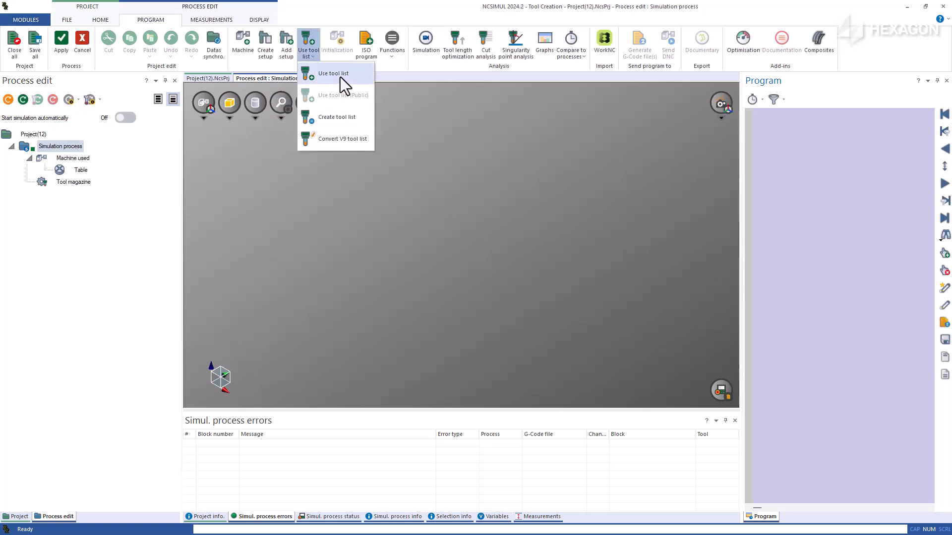
left_click(340, 119)
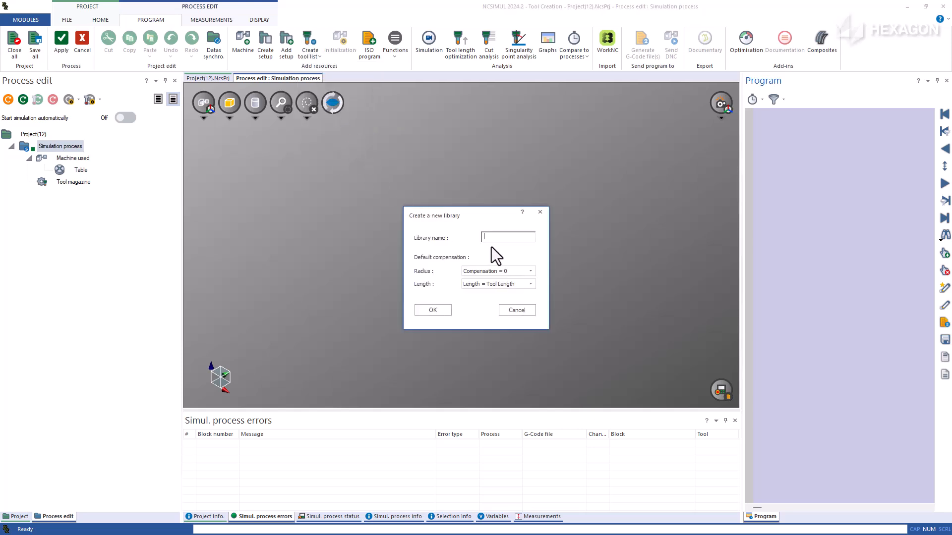
type("Makino a51NX")
type(" Cell 1 Tools")
Create the library with default compensation Radius "Compensation = 0" and Length "Length = Tool Length".
left_click(530, 271)
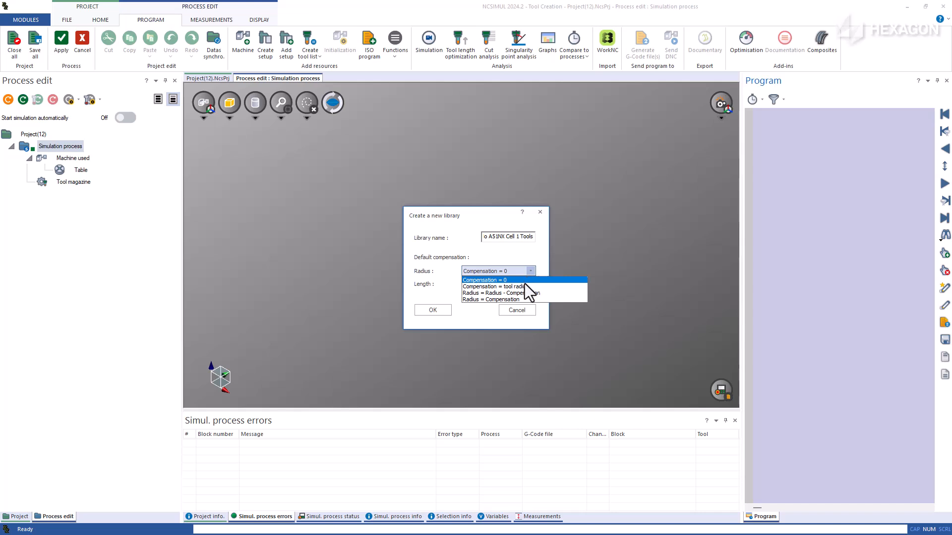
left_click(526, 271)
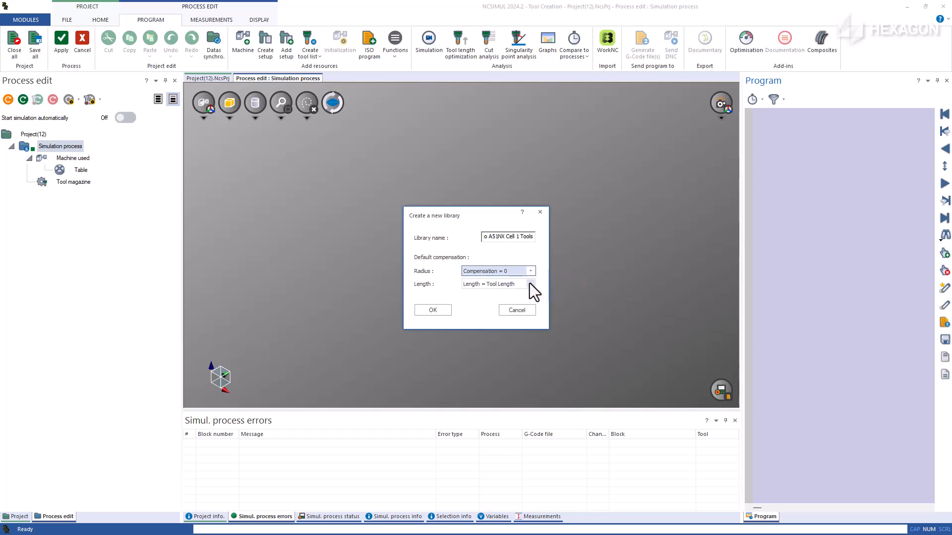
left_click(529, 285)
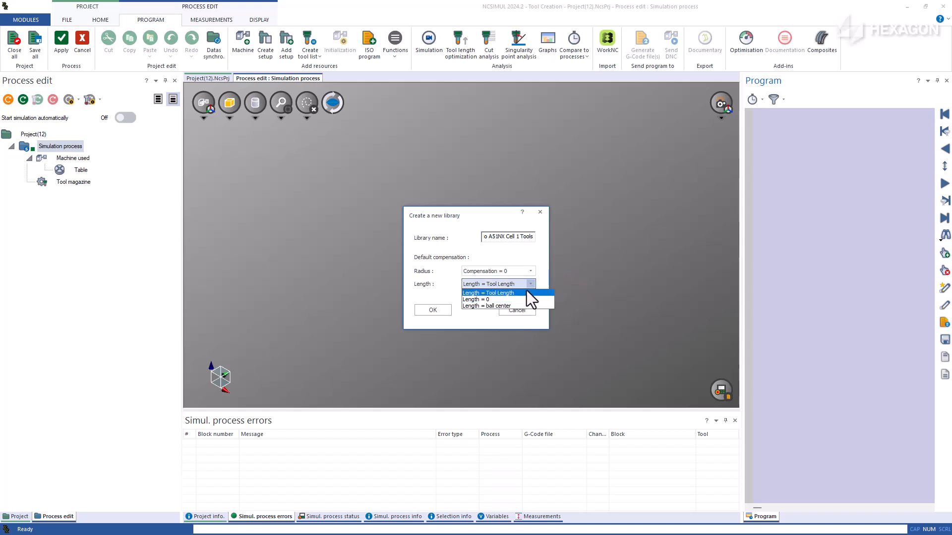
left_click(526, 292)
left_click(432, 311)
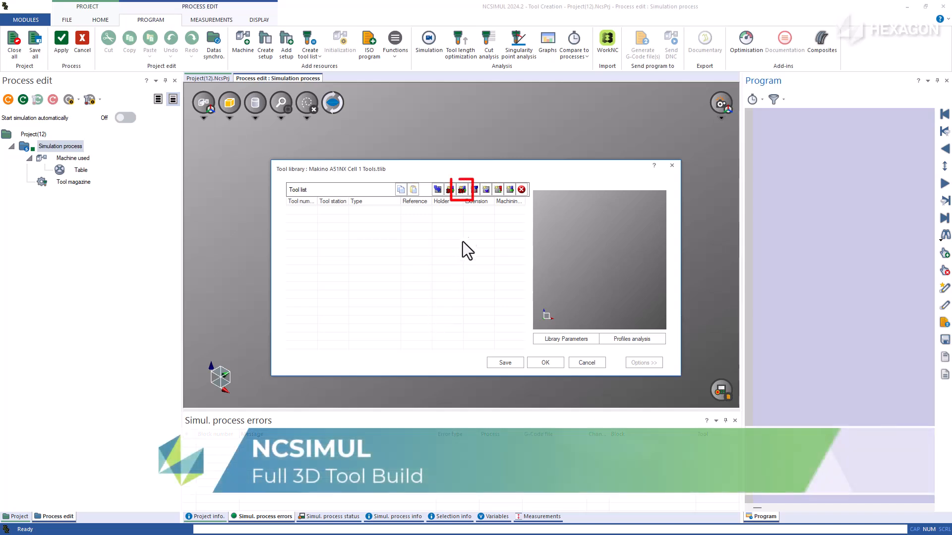
Add a 3D Millturn tool to the tool list and expand its detailed options.
left_click(464, 194)
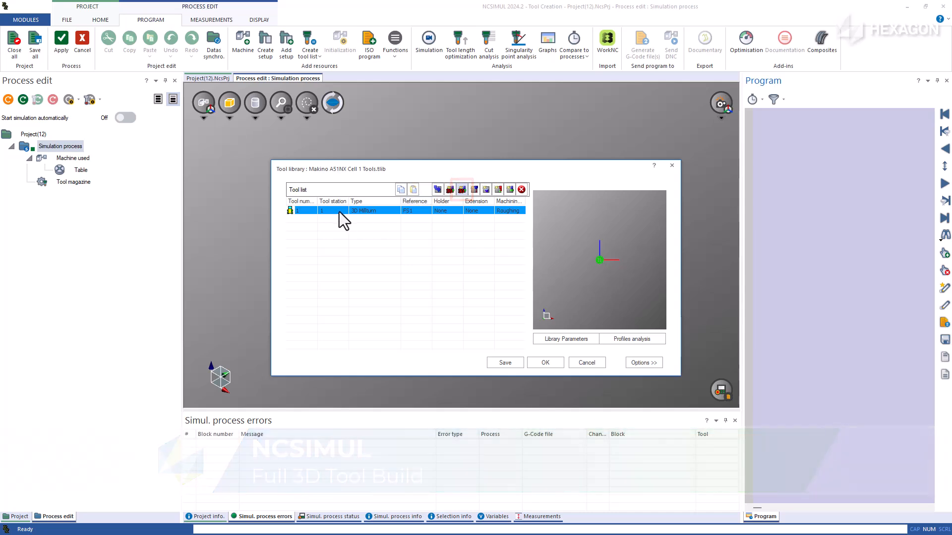
left_click(644, 363)
left_click_drag(551, 164, 549, 58)
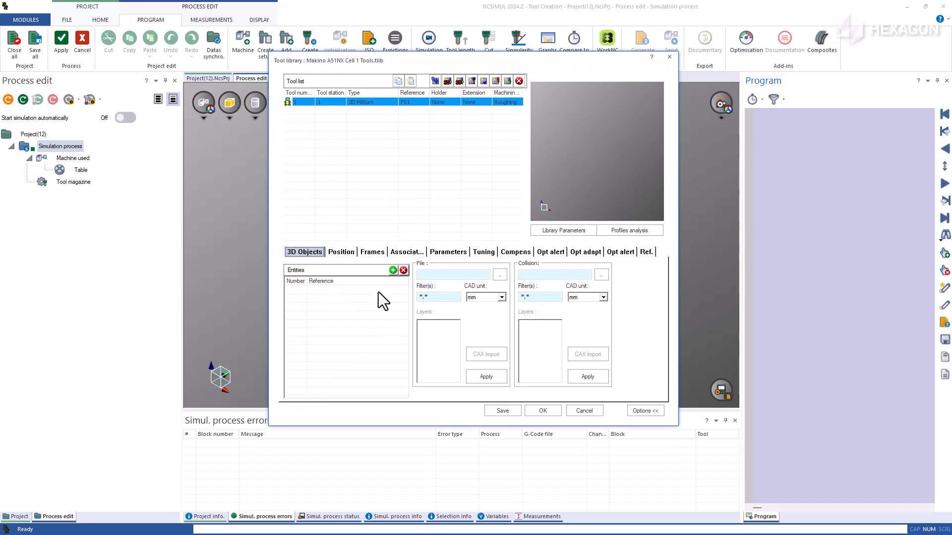
Add a 3D object entity with CAD unit mm and load T1032_10MM 5 FLUTE ENDMILL 2MM R.STEP into it.
left_click(393, 271)
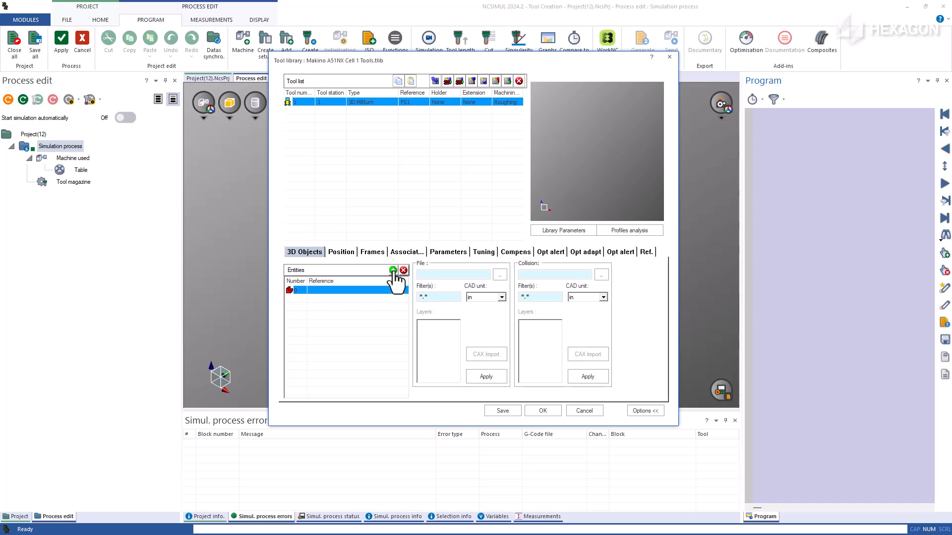
left_click(501, 297)
left_click(484, 306)
left_click(500, 275)
left_click(429, 147)
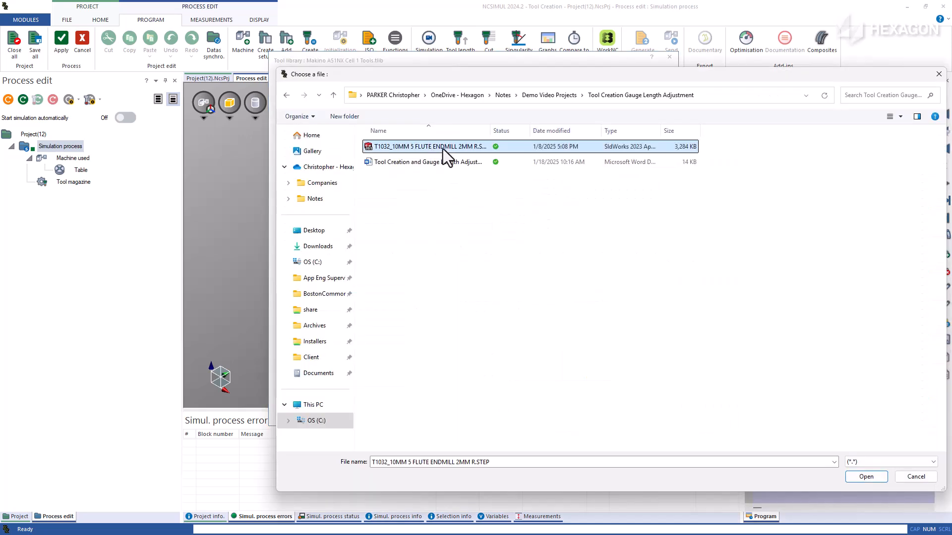
double_click(443, 149)
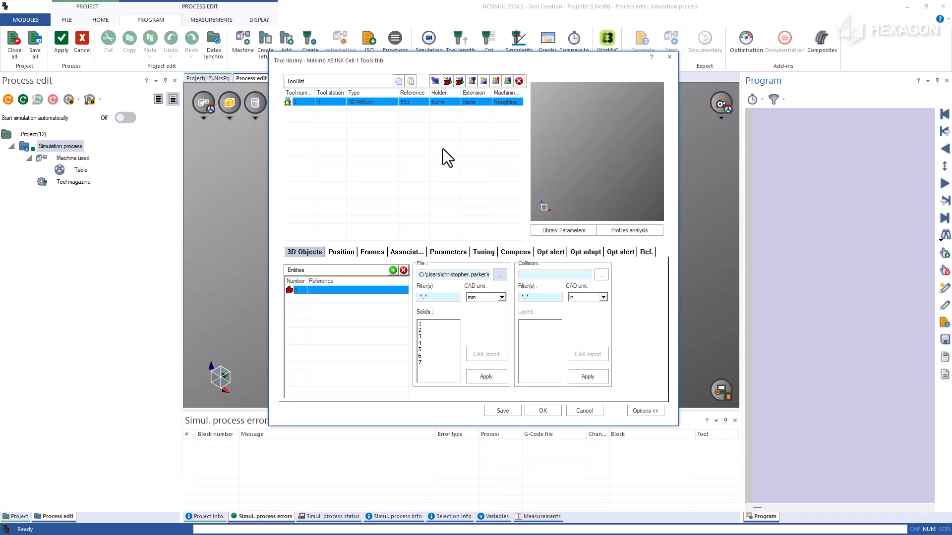
Apply solids 1 to 5 of the STEP file to the first entity.
left_click(421, 324)
left_click(419, 349, "shift")
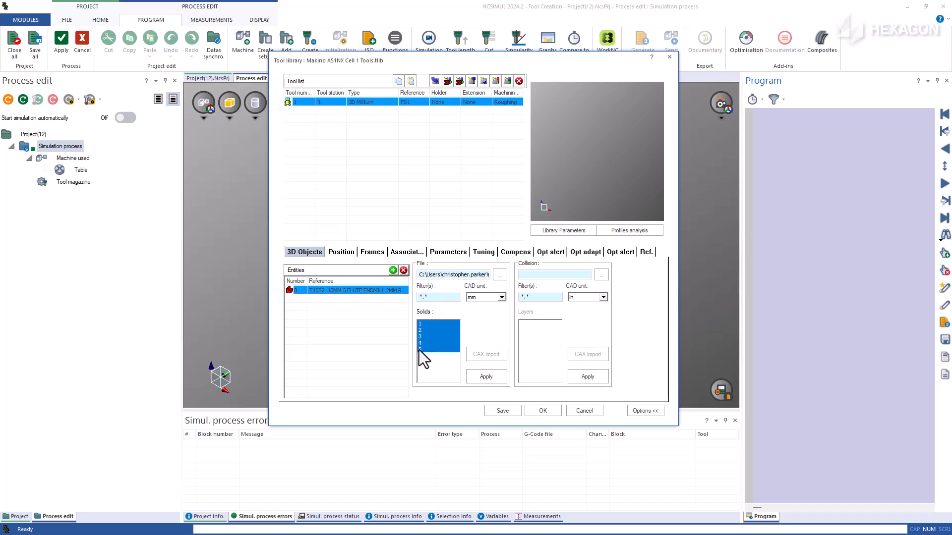
left_click(487, 378)
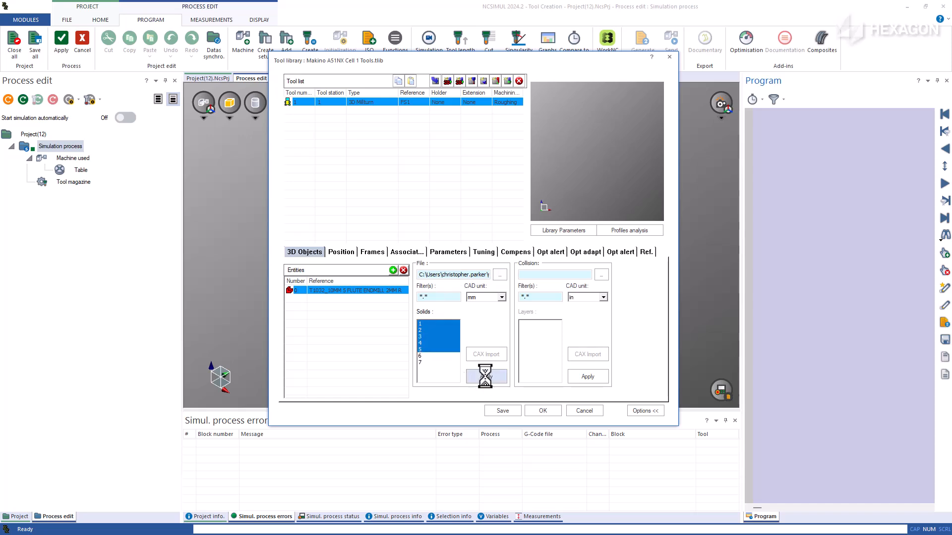
middle_click_drag(595, 185, 604, 172)
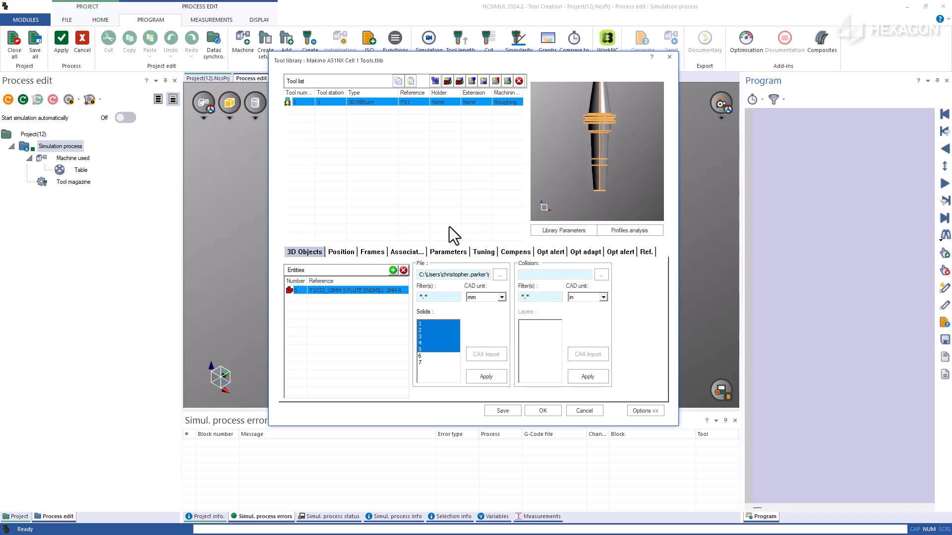
Add a second entity from the T1032_10MM 5 FLUTE ENDMILL 2MM R STEP file and apply solid 6 to it.
left_click(392, 270)
left_click(500, 275)
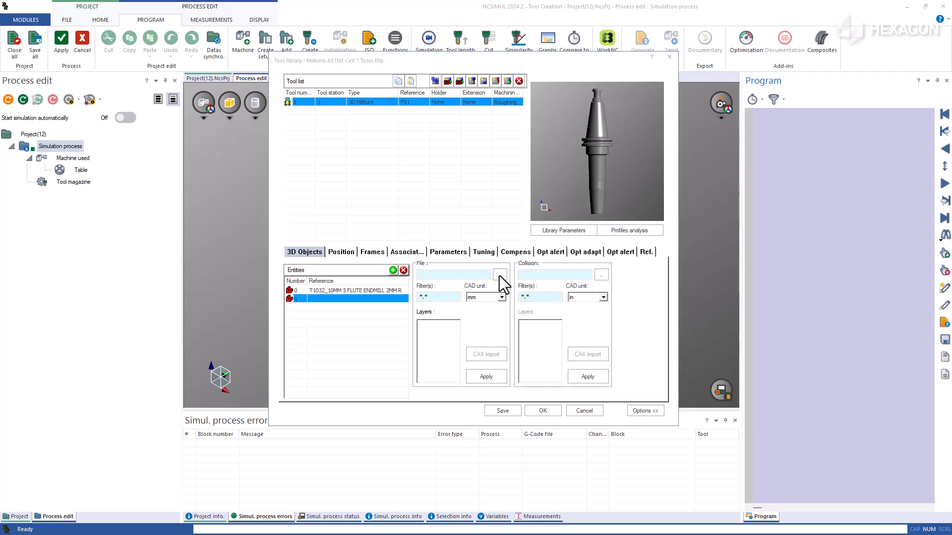
double_click(440, 146)
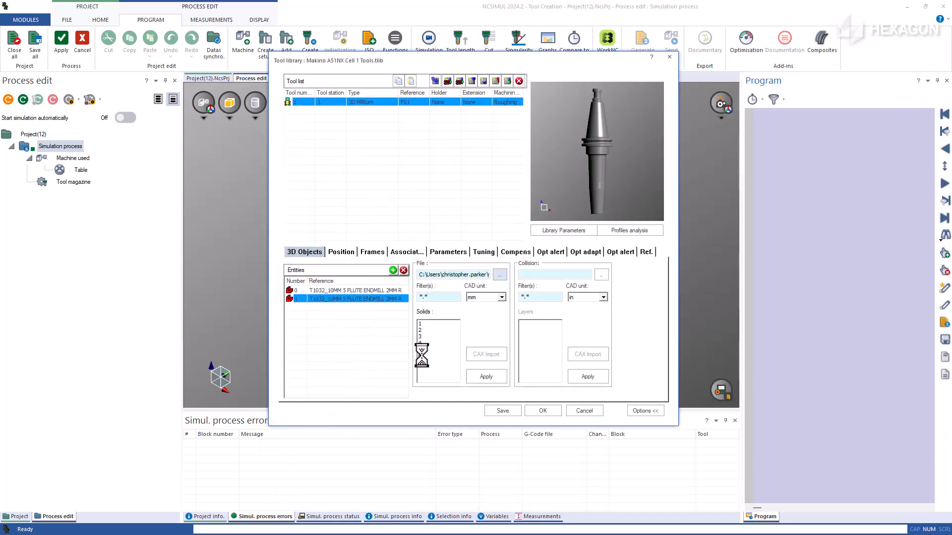
left_click(423, 356)
left_click(479, 377)
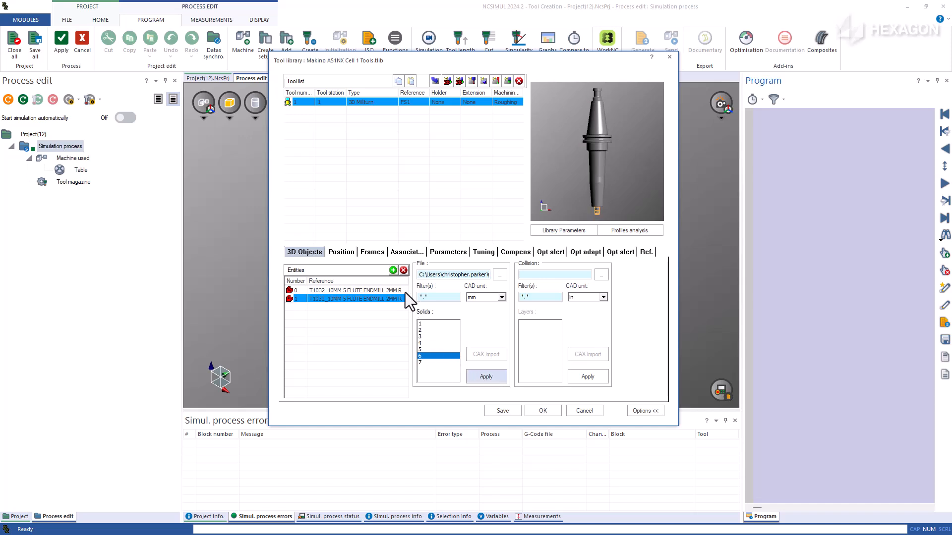
Add a third entity in mm from the same STEP file using solid 7, and check the entities in the preview.
left_click(393, 270)
left_click(500, 298)
left_click(496, 311)
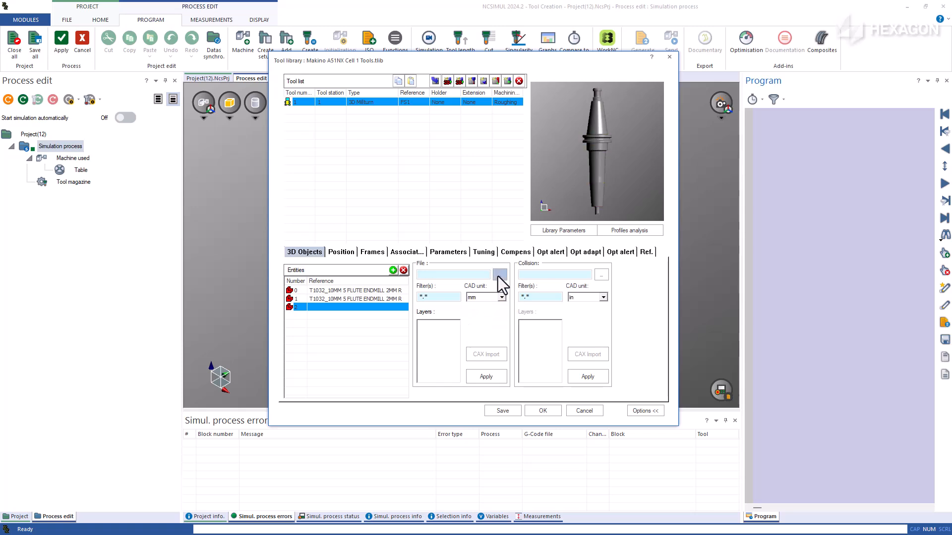
left_click(499, 274)
double_click(413, 150)
left_click(426, 362)
left_click(484, 378)
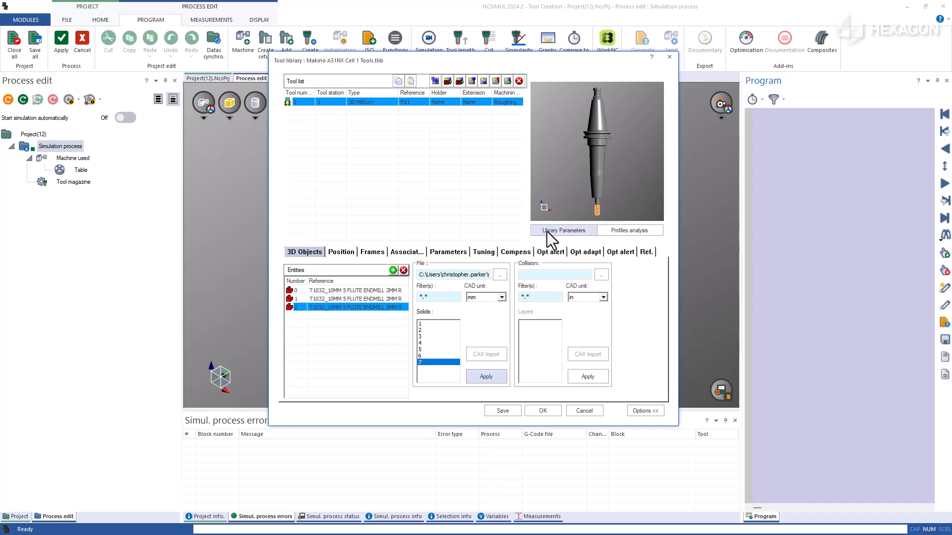
scroll(575, 180, "up", 5)
scroll(604, 129, "up", 2)
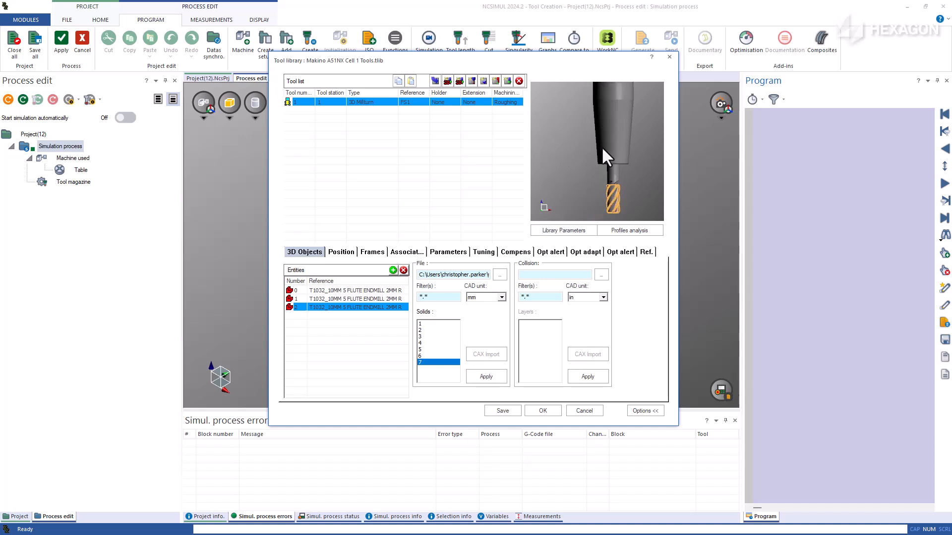
left_click(353, 300)
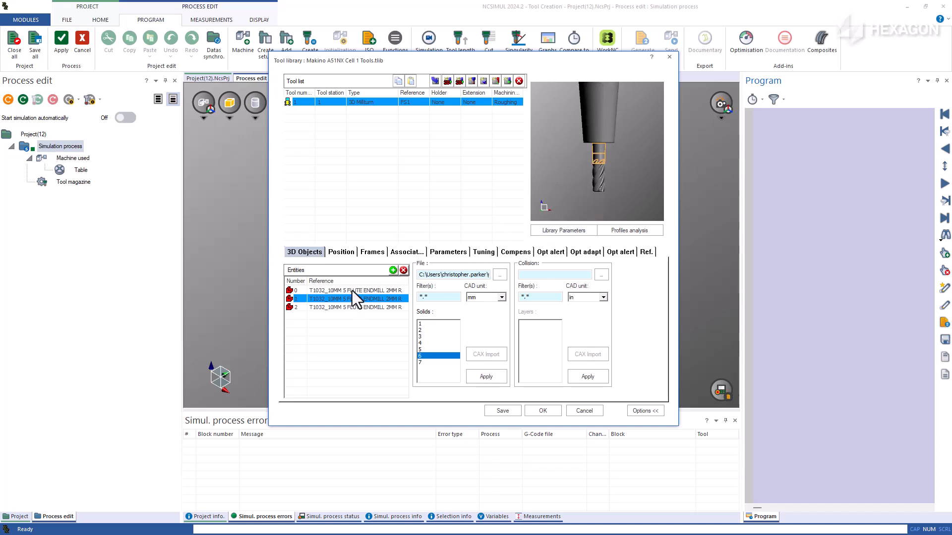
left_click(352, 290)
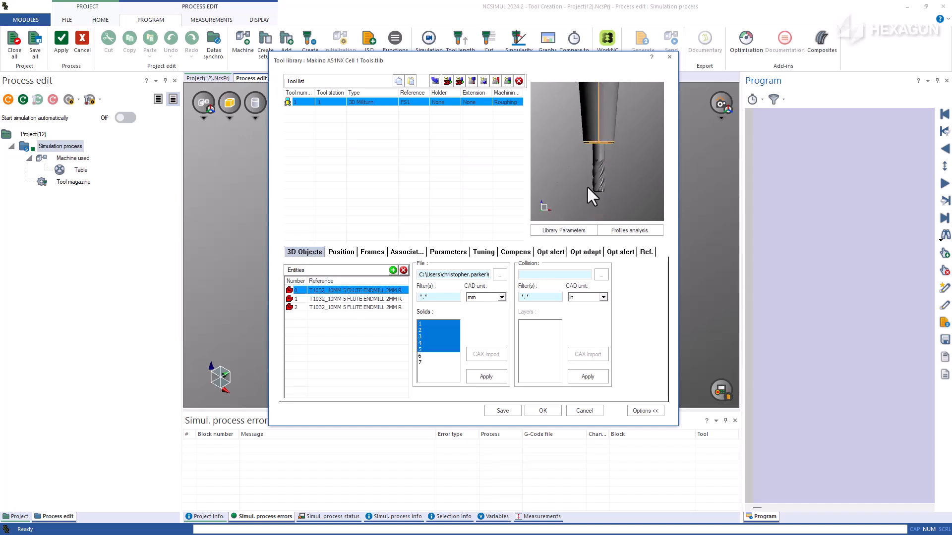
Try shifting the tool's global Z position to 1 in and -1 in, and return it to 0 in.
left_click(334, 254)
scroll(594, 126, "down", 2)
middle_click_drag(605, 106, 609, 206)
scroll(600, 144, "up", 5)
middle_click_drag(607, 130, 598, 181)
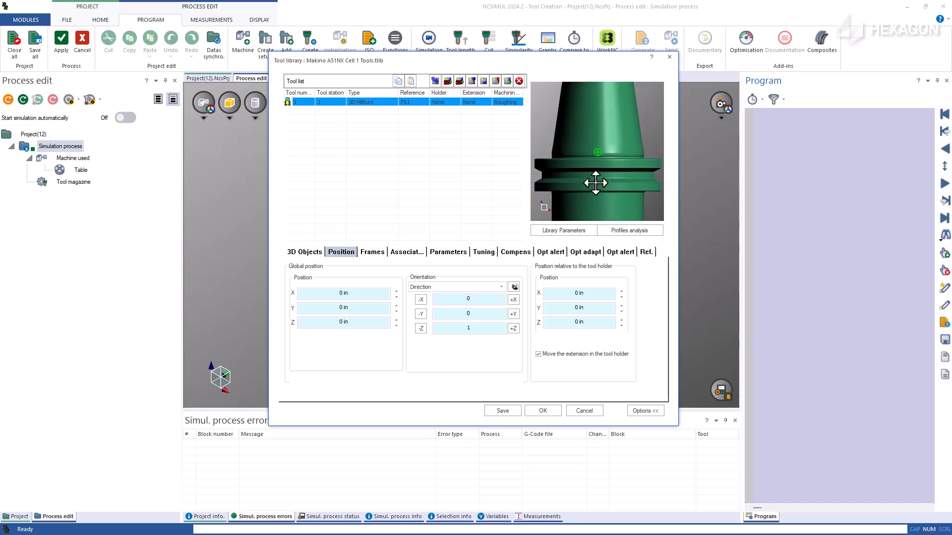
left_click(397, 318)
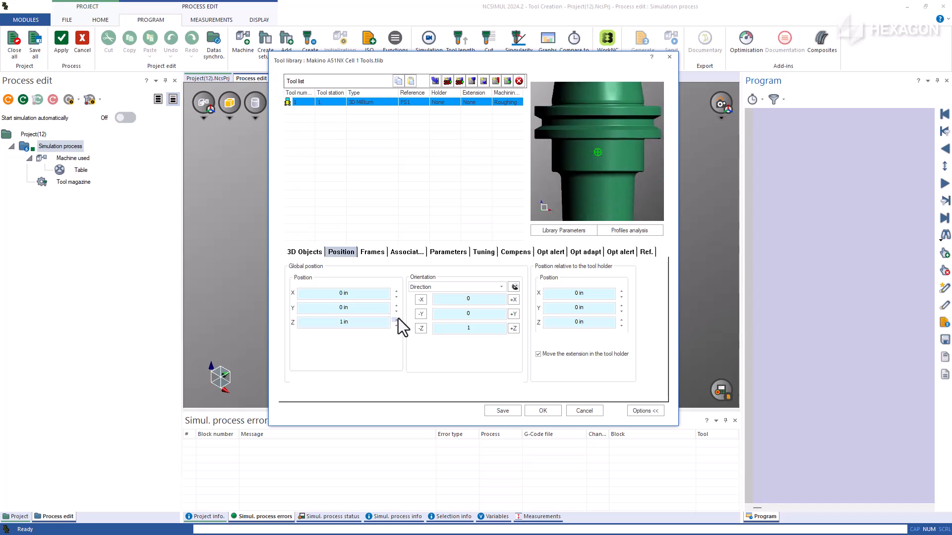
left_click(396, 325)
left_click(397, 325)
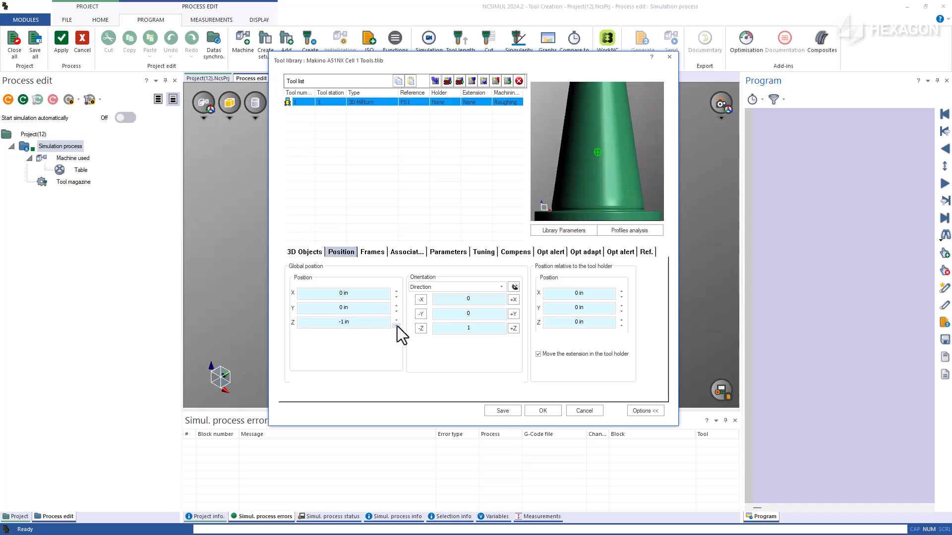
left_click(398, 321)
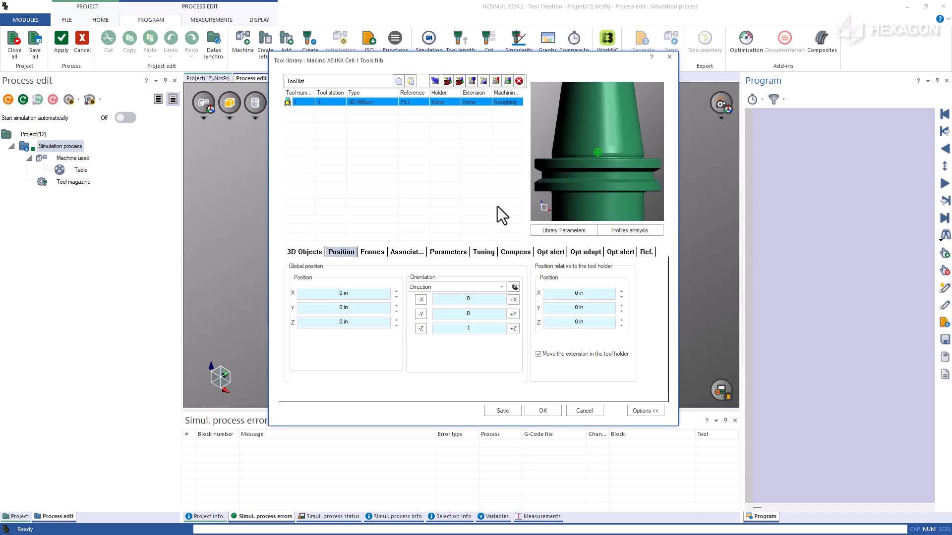
Switch the tool's orientation mode to Angle and try stepping the X angle, returning it to 0°.
left_click(504, 289)
left_click(499, 298)
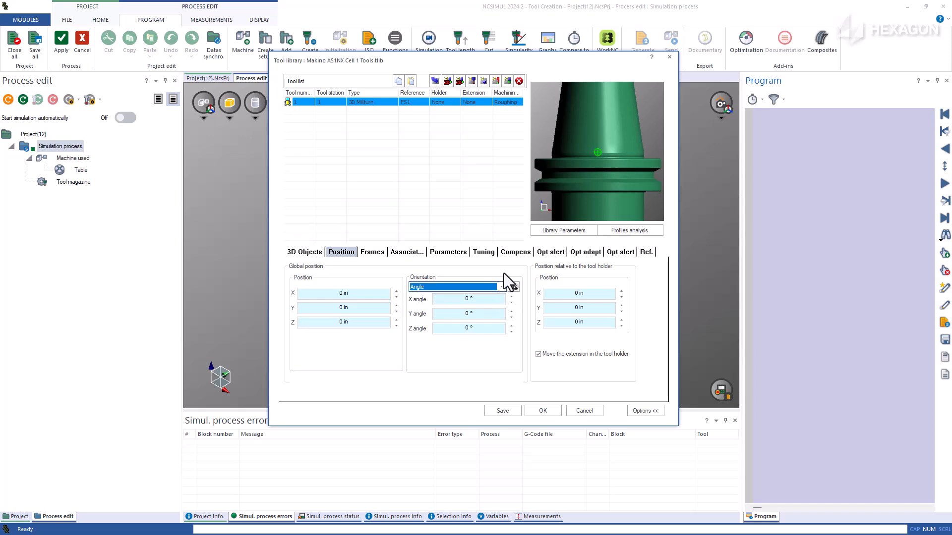
scroll(586, 193, "down", 5)
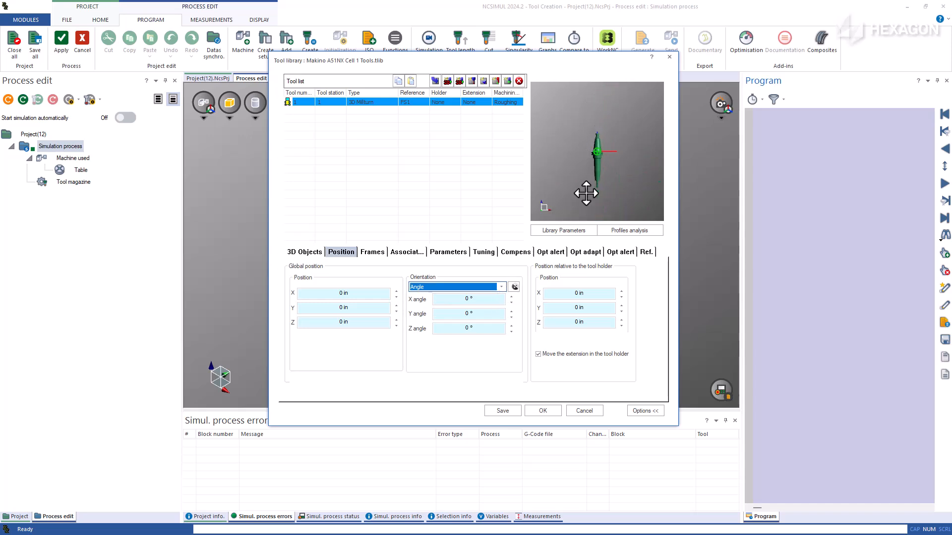
left_click(512, 296)
left_click(512, 303)
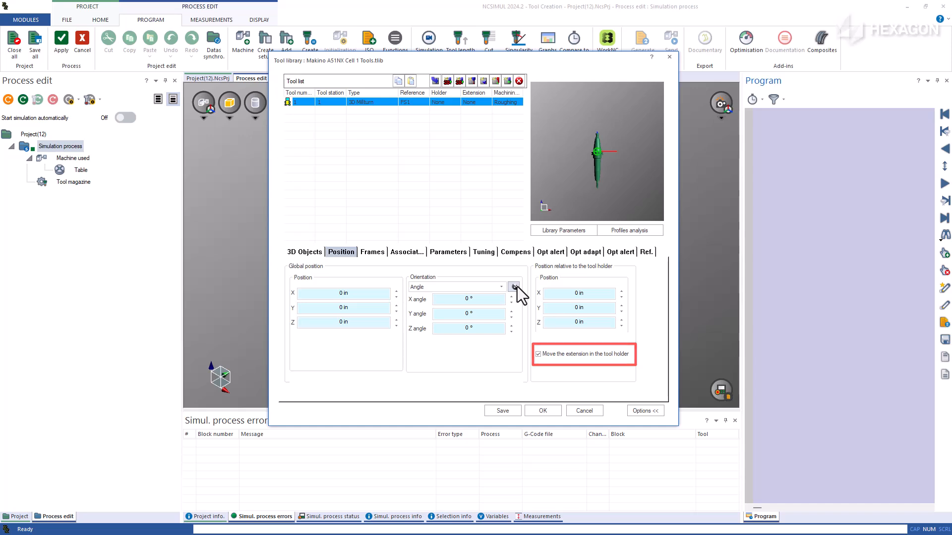
Review the tool's frames and set the association type of entity 0 to Holder.
left_click(371, 252)
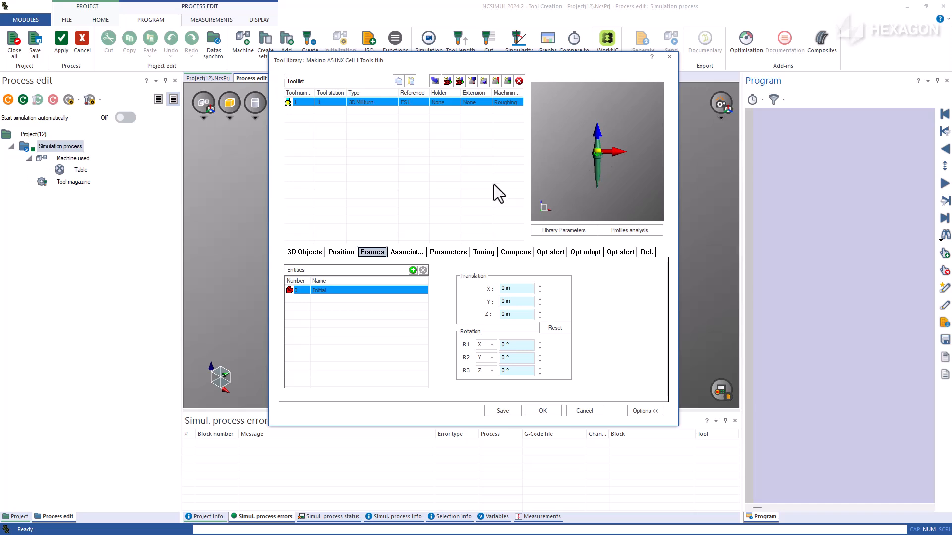
left_click(407, 252)
scroll(597, 178, "up", 5)
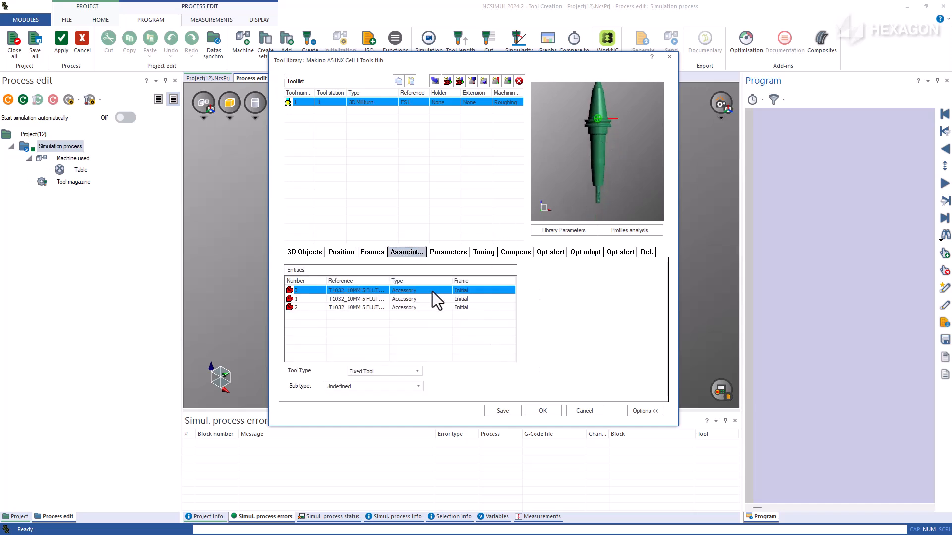
left_click(448, 291)
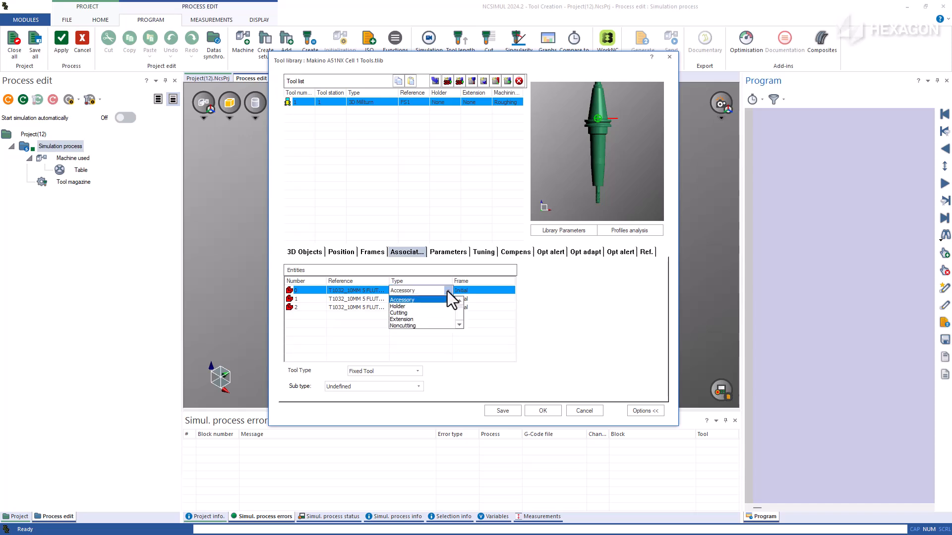
left_click(430, 306)
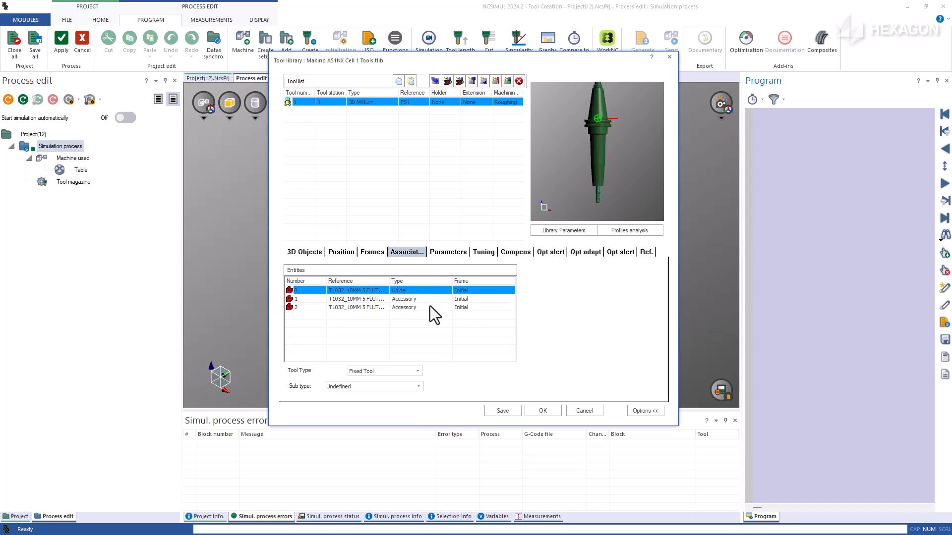
Set the association type of entity 1 to Noncutting and of entity 2 to Cutting.
left_click(449, 299)
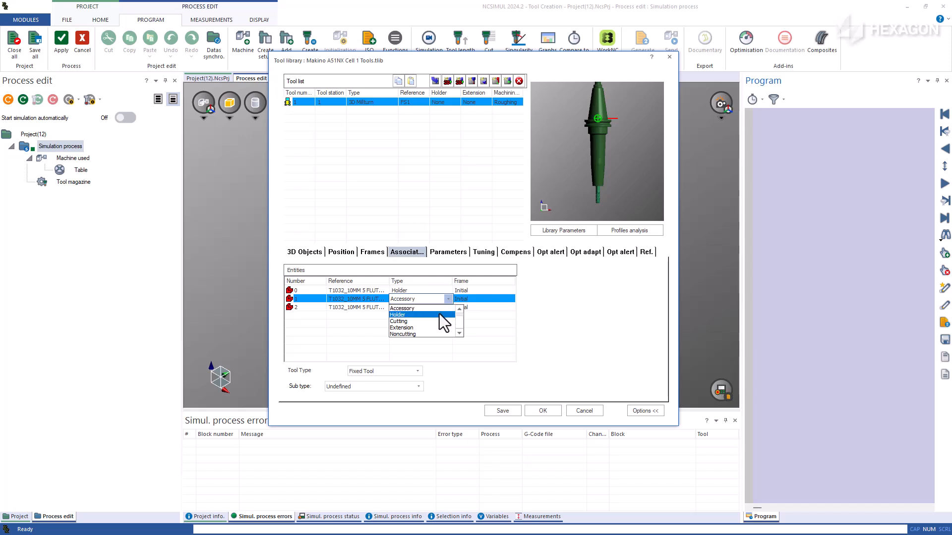
left_click(430, 335)
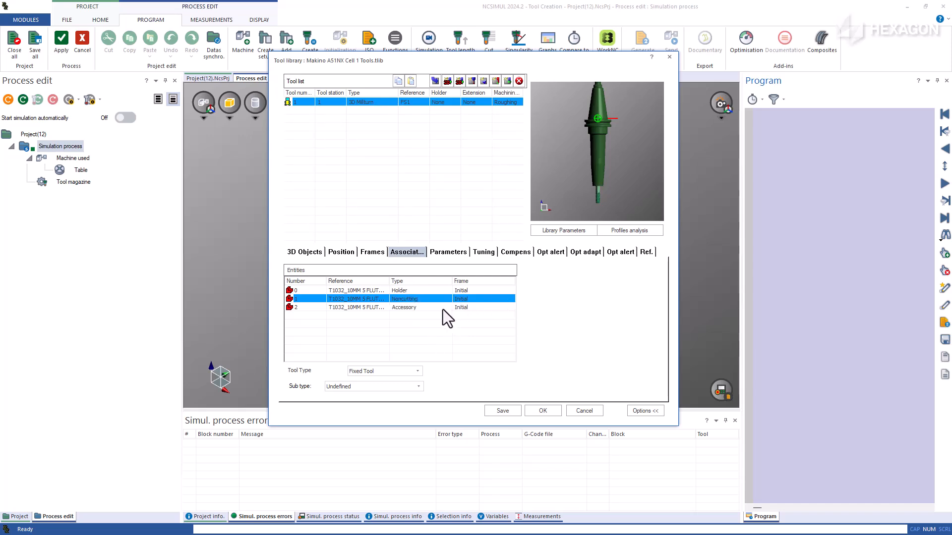
left_click(445, 308)
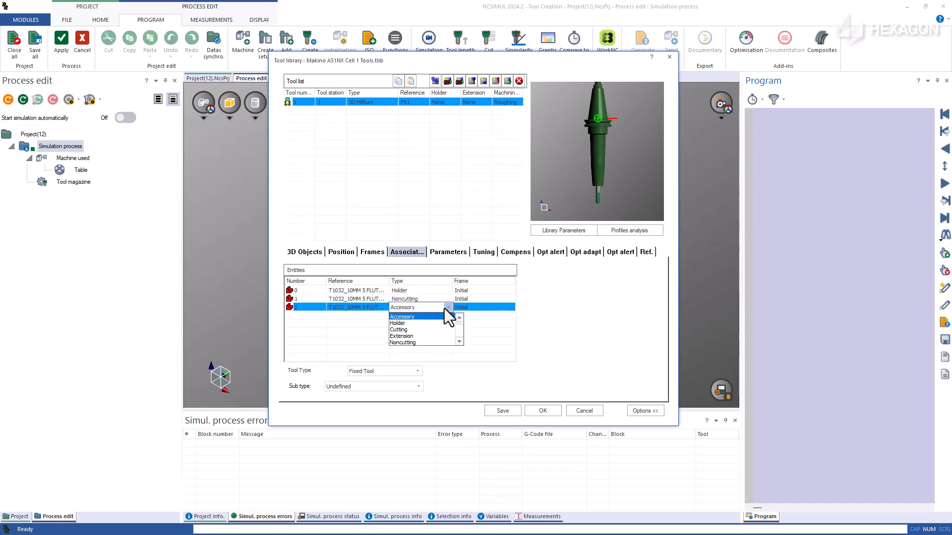
left_click(427, 330)
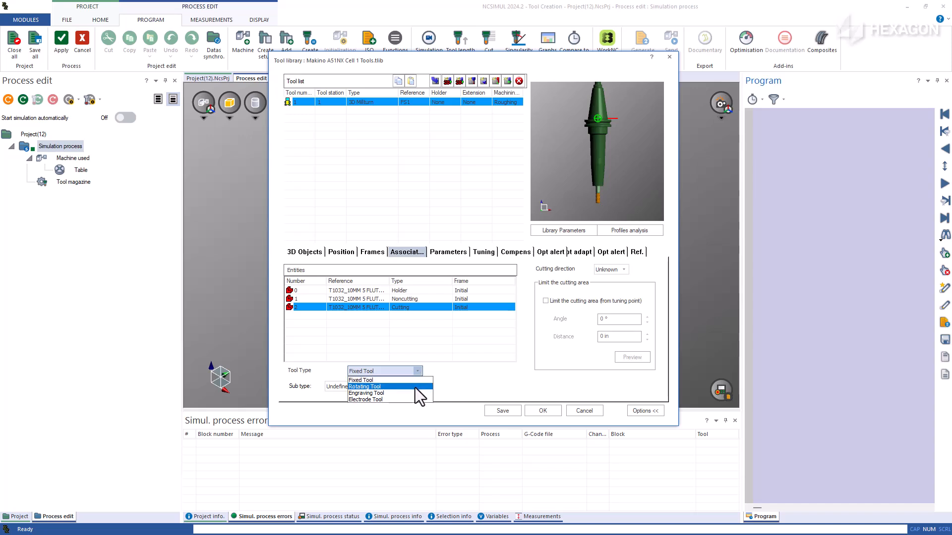
Define the tool type as Rotating Tool with the sub type Flat end mill.
left_click(415, 387)
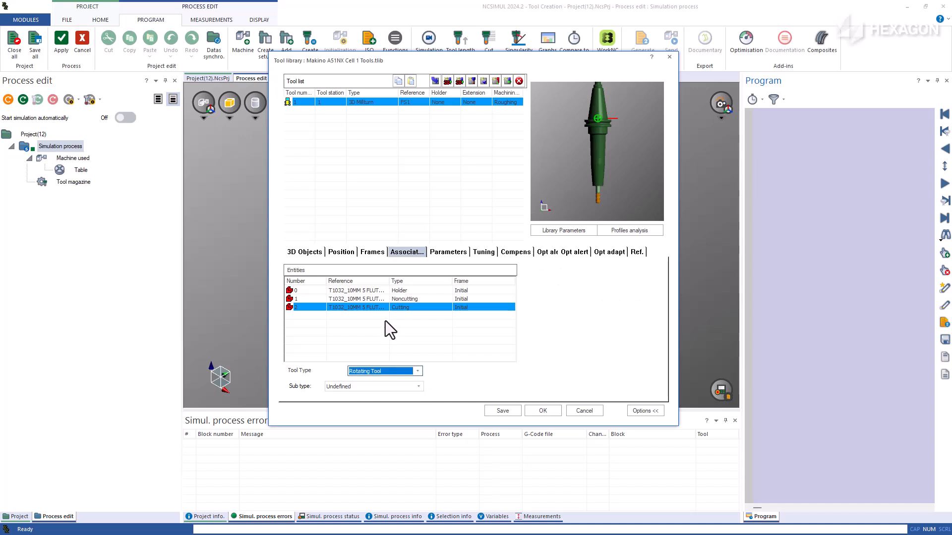
left_click(418, 387)
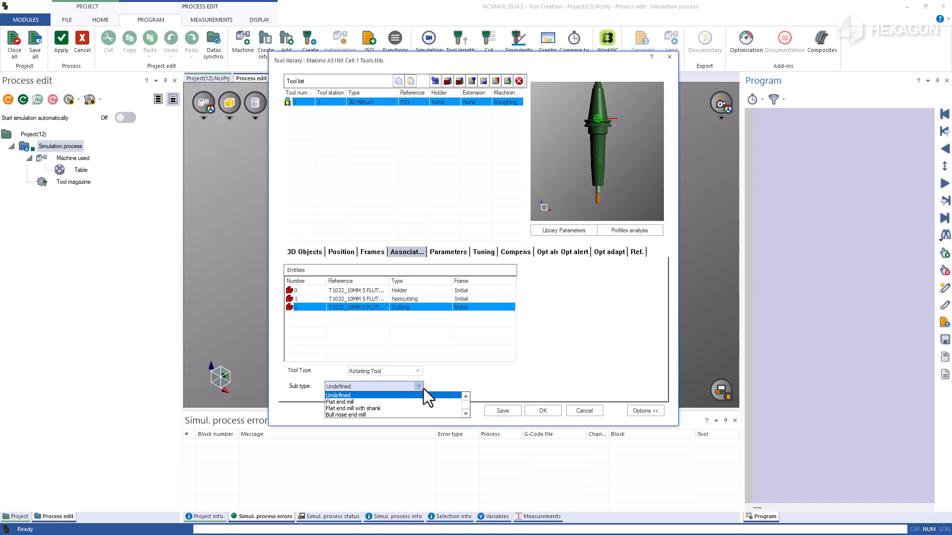
scroll(421, 401, "down", 1)
scroll(421, 401, "down", 8)
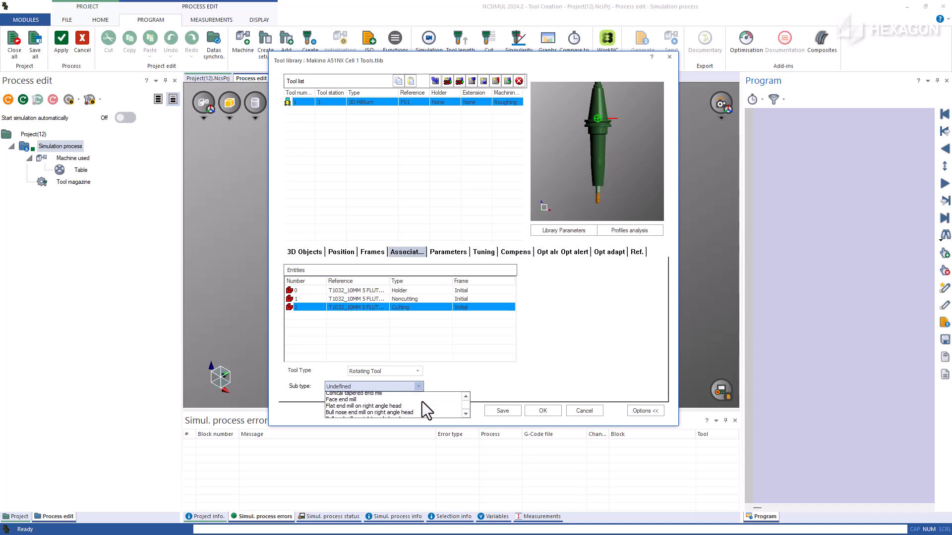
scroll(421, 402, "up", 9)
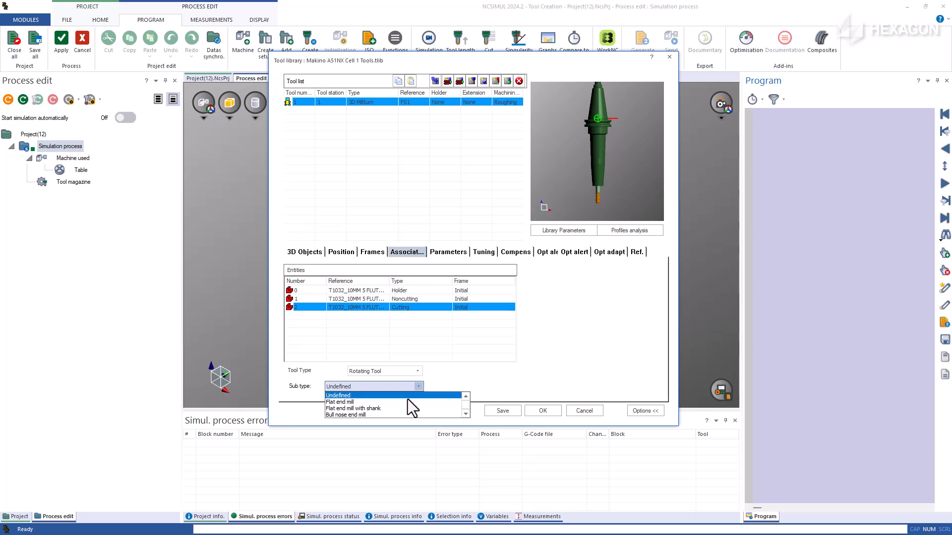
left_click(405, 402)
Set the tool number to 1032, the tool station to 1 and the reference to "10MM 5 FLUTE ENDMILL 2MM".
left_click(444, 255)
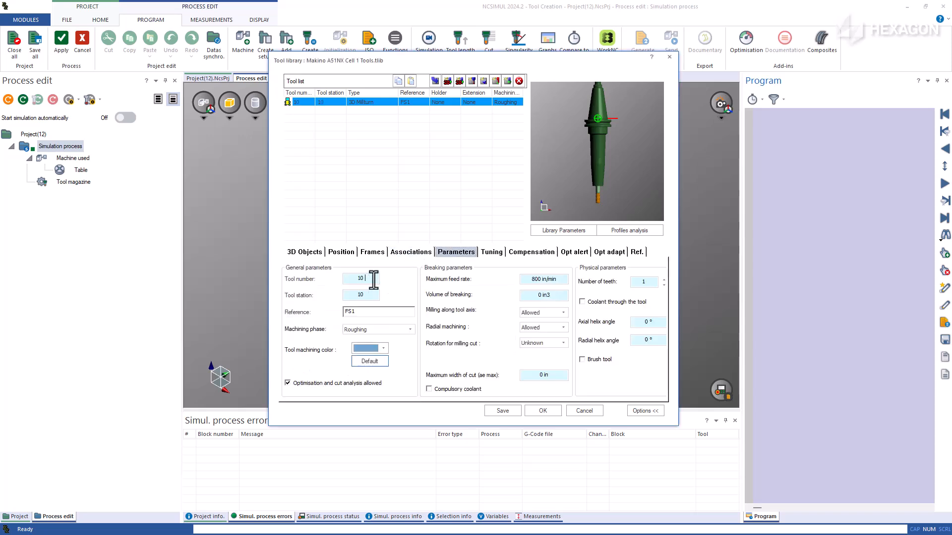
left_click_drag(375, 280, 320, 275)
type("1032")
left_click(371, 295)
left_click_drag(369, 296, 305, 310)
type("1")
key("ctrl+v")
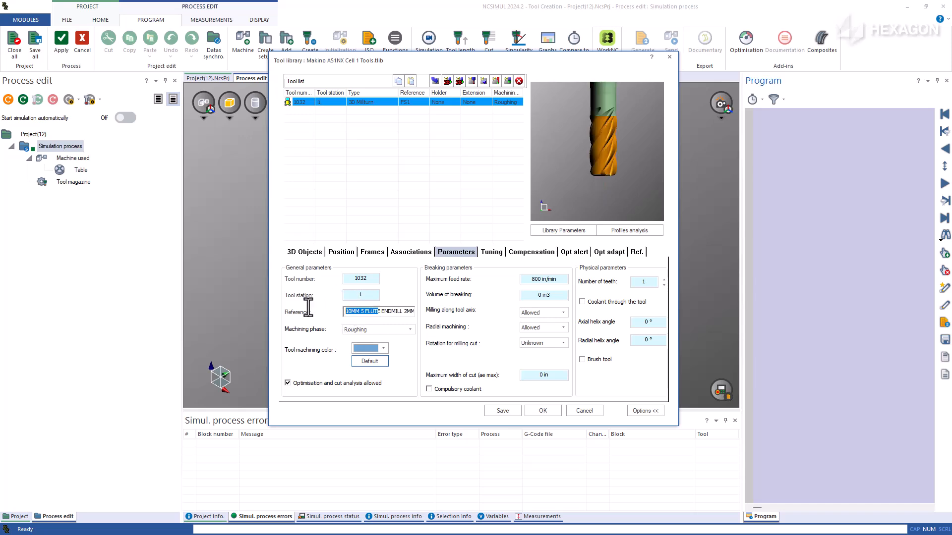
left_click(366, 312)
Keep the machining phase at Roughing and give the tool a custom purple machining color with RGB 103, 82, 237.
left_click(411, 330)
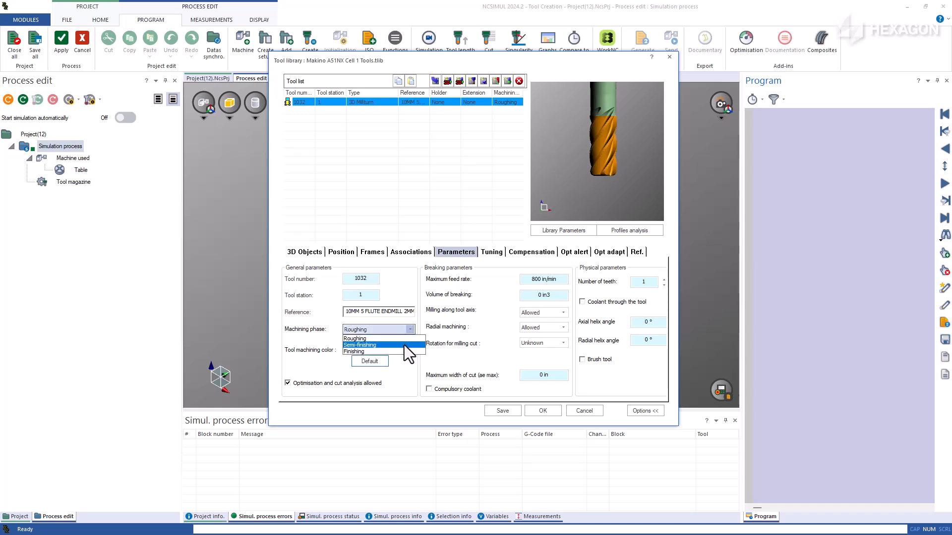
left_click(408, 331)
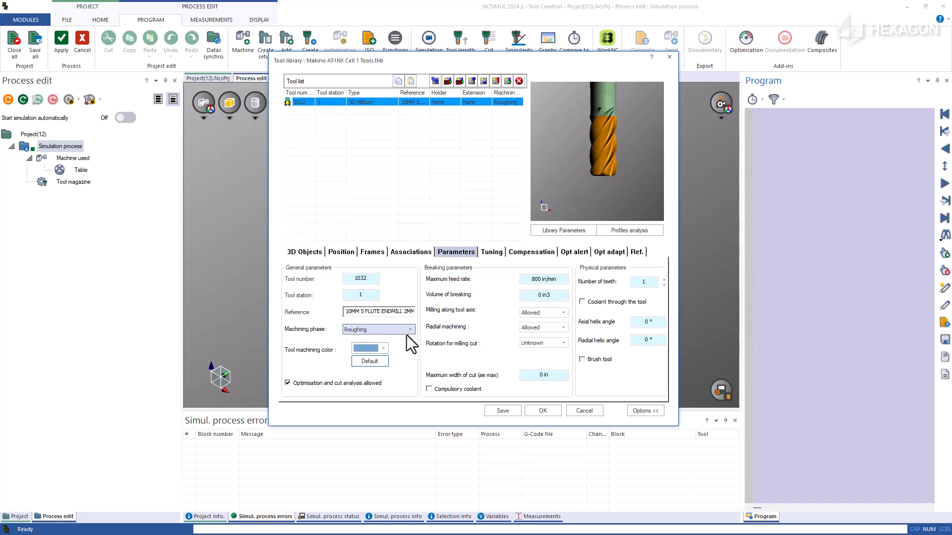
left_click(384, 348)
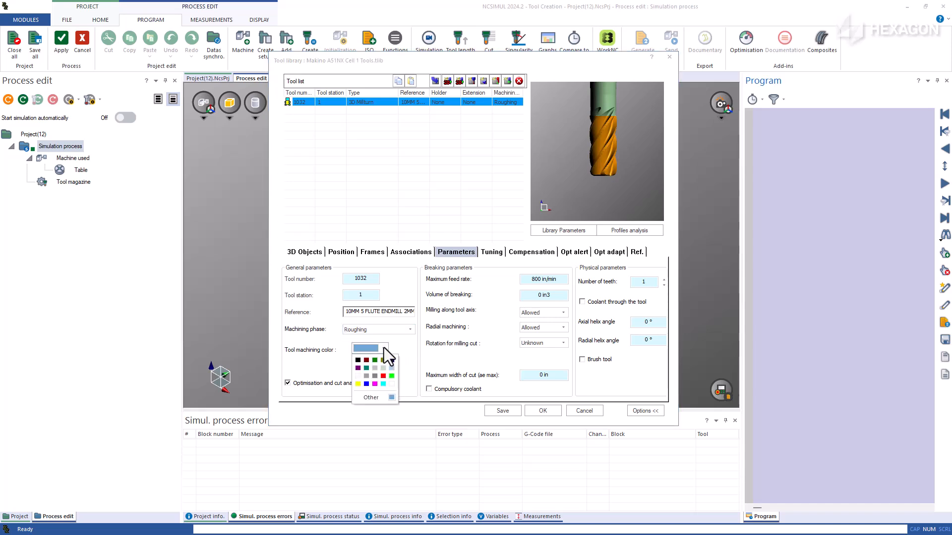
left_click(374, 398)
left_click(449, 170)
mouse_move(444, 191)
left_mouse_down()
mouse_move(454, 215)
mouse_move(432, 203)
mouse_move(448, 196)
left_mouse_up()
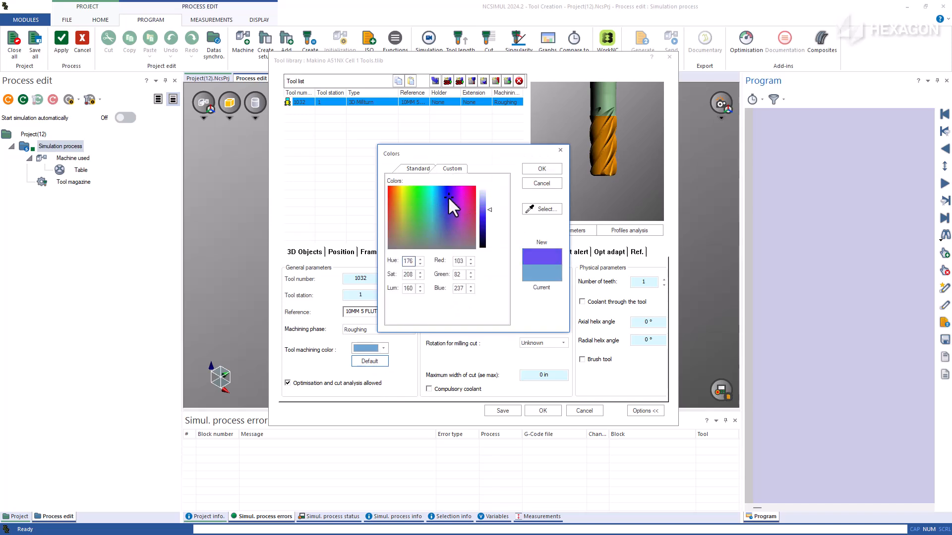
left_click(543, 169)
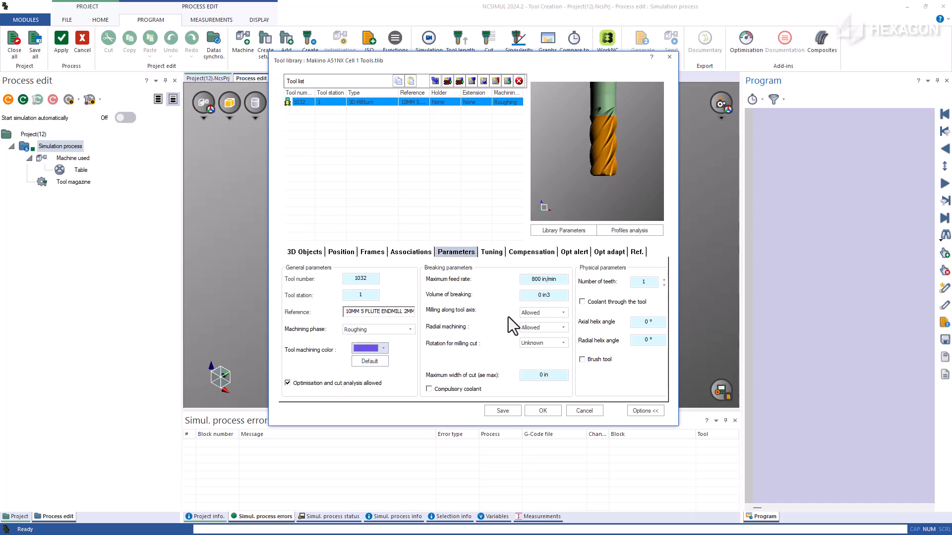
left_click_drag(558, 279, 526, 296)
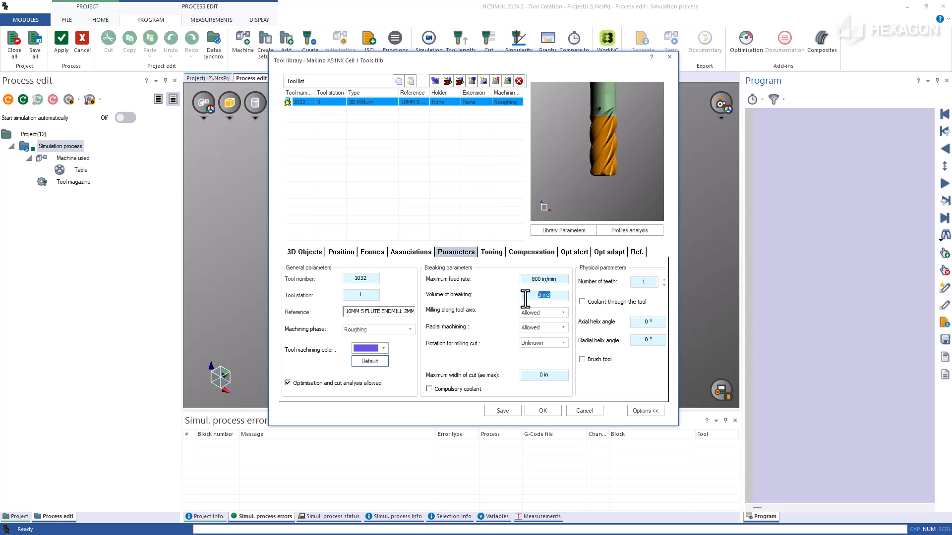
left_click(547, 296)
Set the tool's Z gauge to 7.5 in and check the tuning point against the cutter's tip in the preview.
left_click(492, 254)
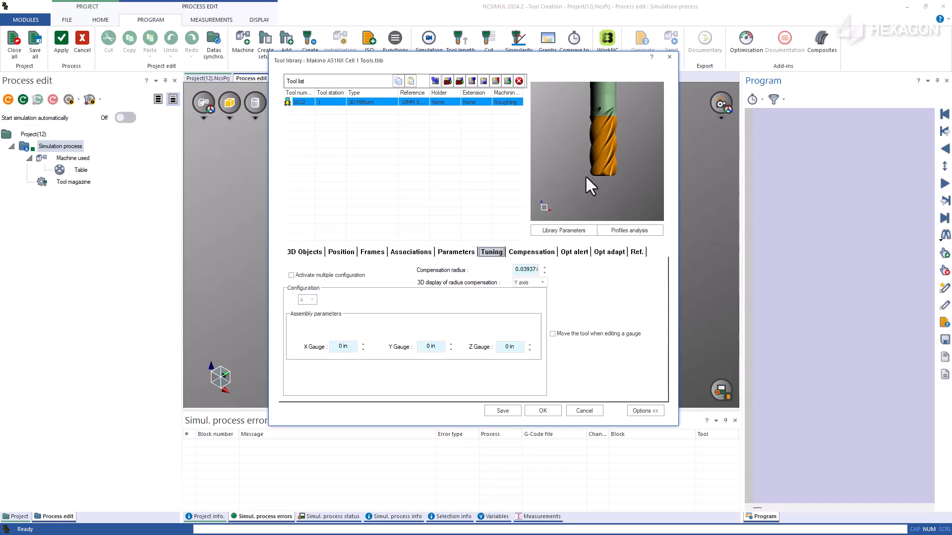
scroll(590, 172, "down", 5)
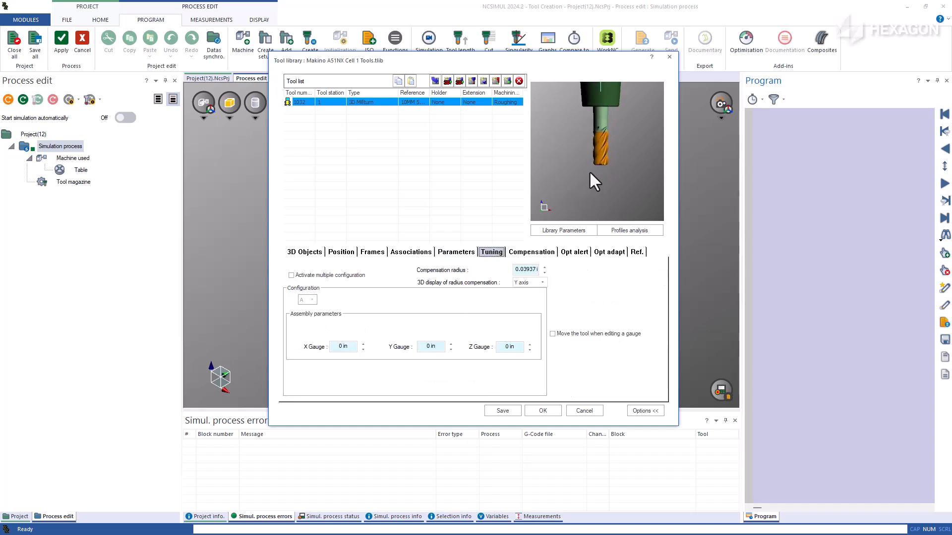
middle_click_drag(600, 142, 607, 194)
scroll(607, 193, "down", 3)
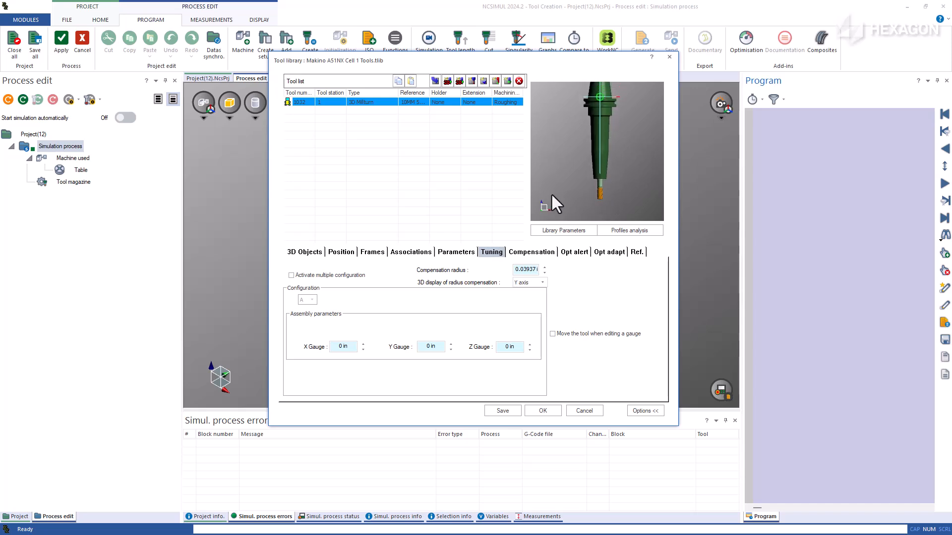
left_click(513, 346)
type("7.5")
left_click(441, 346)
middle_click_drag(595, 203, 597, 144)
scroll(597, 174, "up", 5)
scroll(596, 128, "up", 5)
scroll(599, 159, "up", 4)
scroll(599, 169, "up", 6)
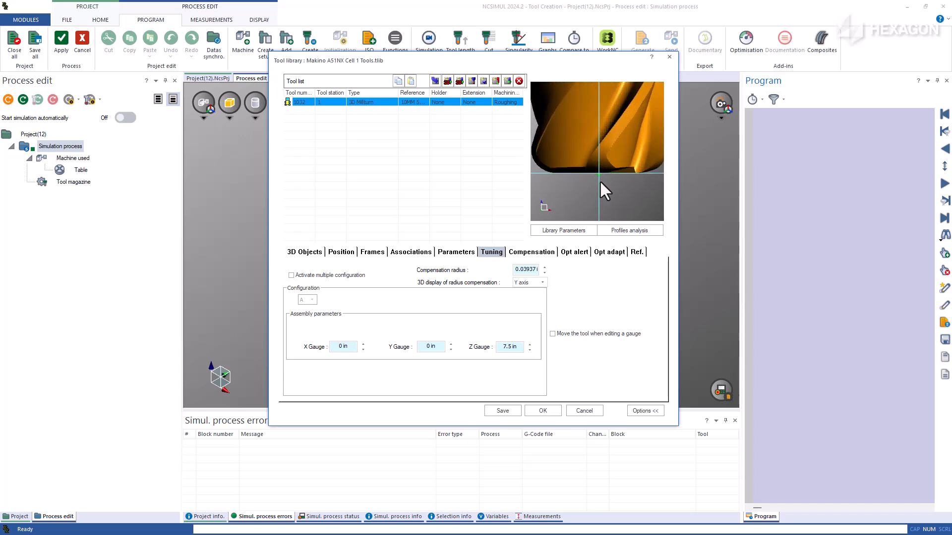
Use a finer Z gauge step to fine-tune the gauge to 7.5 in, aligning the tuning point with the cutter's tip.
right_click(529, 346)
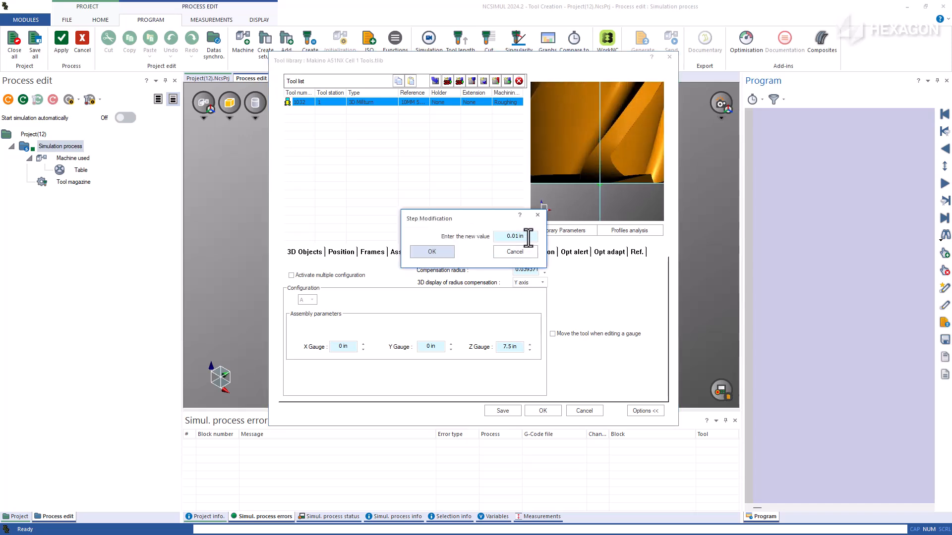
left_click_drag(528, 237, 495, 238)
type(".0")
left_click(428, 254)
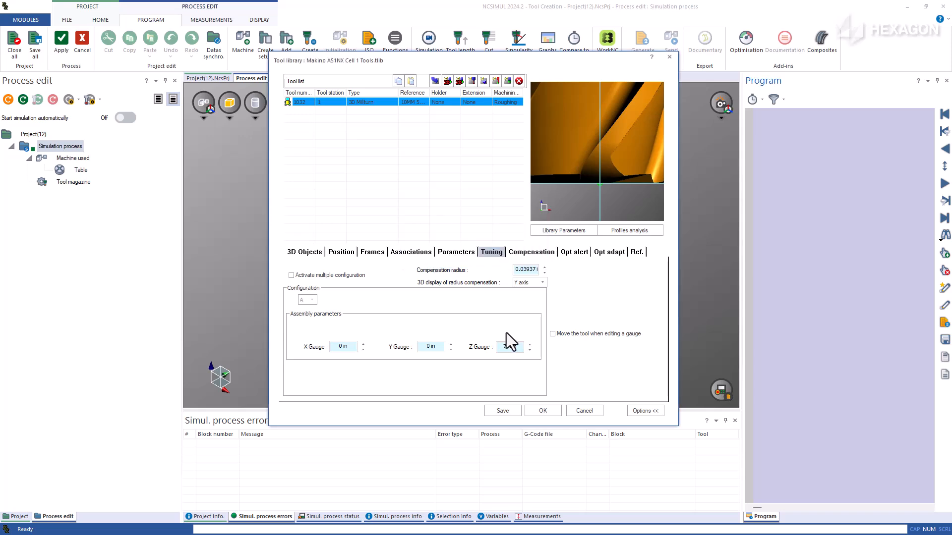
left_click(530, 345)
scroll(611, 198, "up", 3)
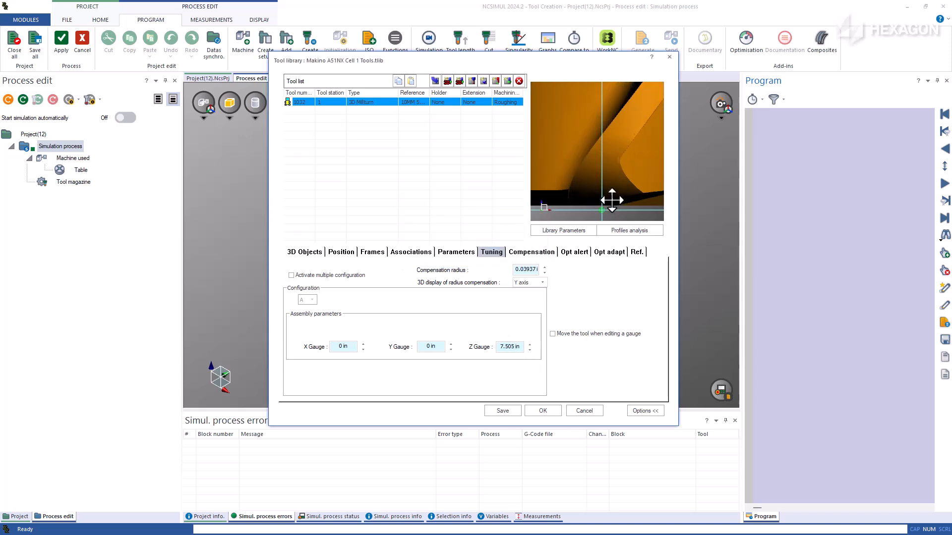
scroll(610, 182, "up", 5)
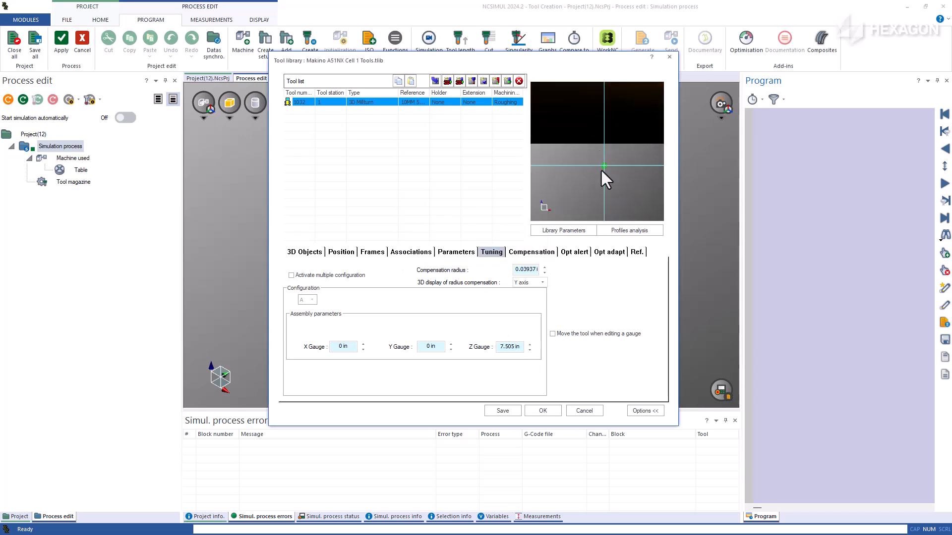
scroll(600, 167, "up", 2)
left_click(529, 350)
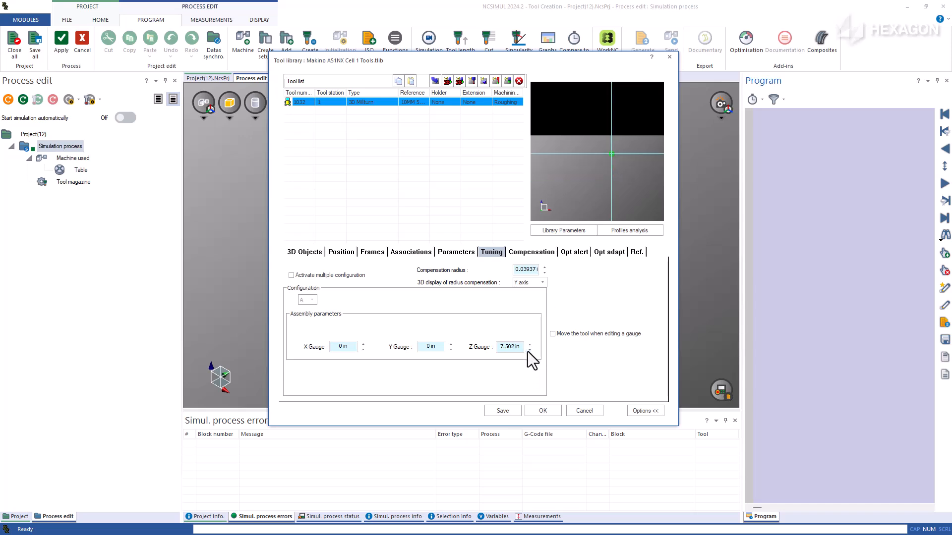
Try setting the default radius compensation to the tool radius, and return it to Radius compensation = 0.
left_click(525, 253)
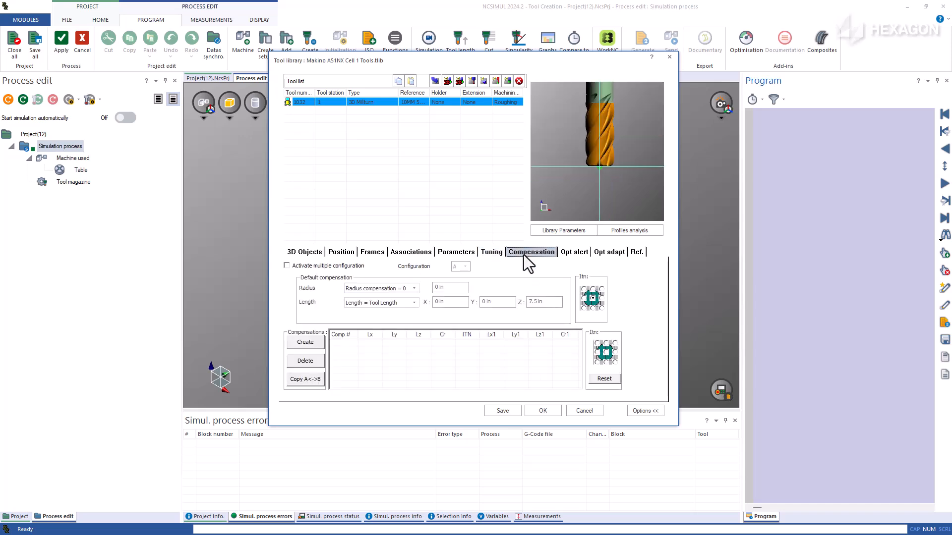
left_click(415, 289)
left_click(415, 303)
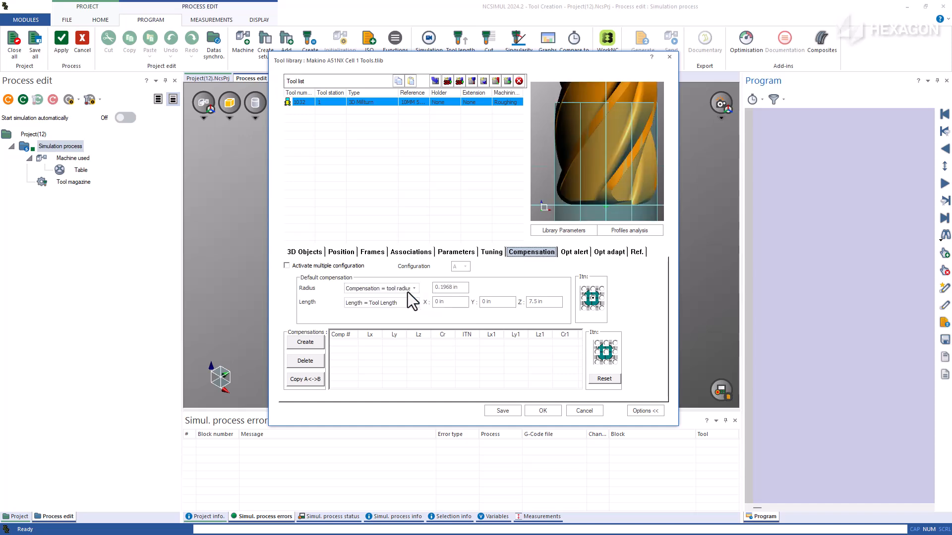
left_click(413, 289)
scroll(412, 294, "up", 2)
left_click(411, 298)
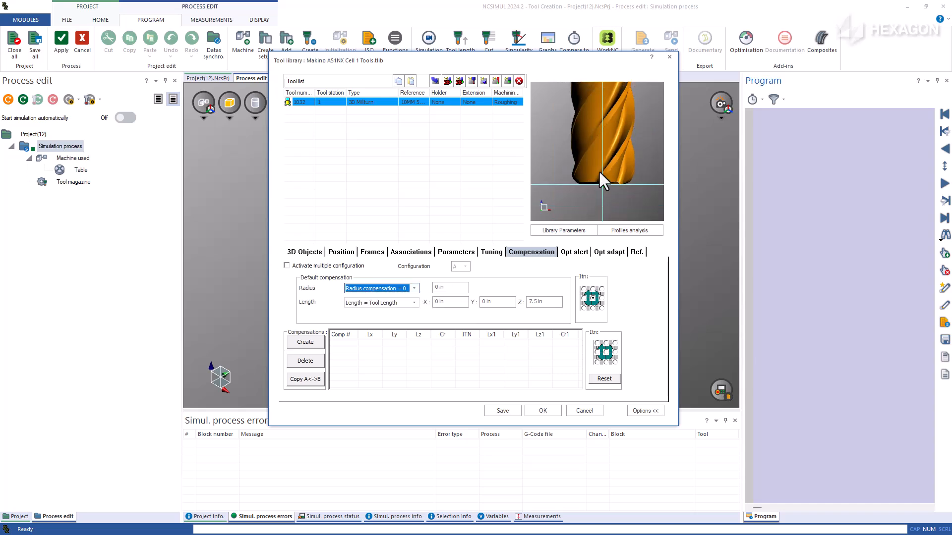
Try the default length compensation as Length = Edit, and return it to Length = Tool Length.
left_click(412, 302)
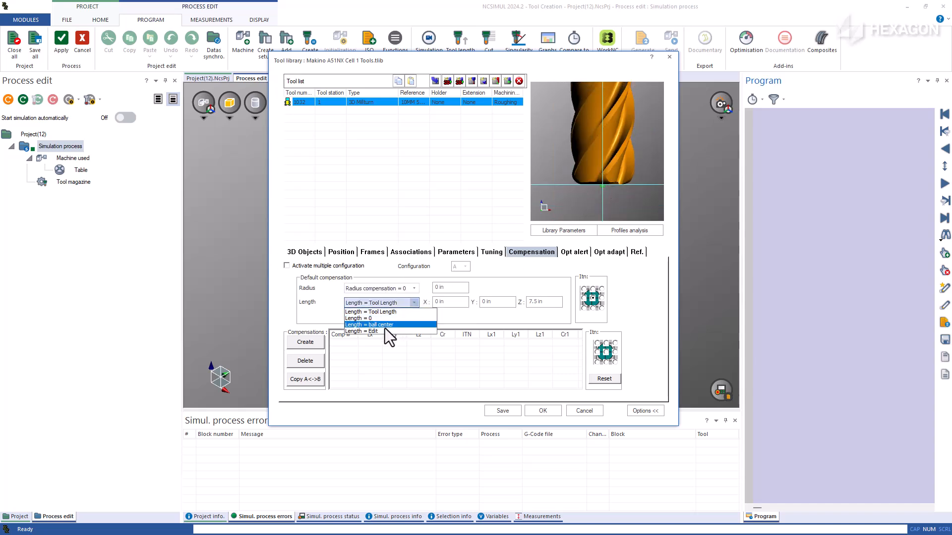
left_click(386, 331)
left_click(508, 299)
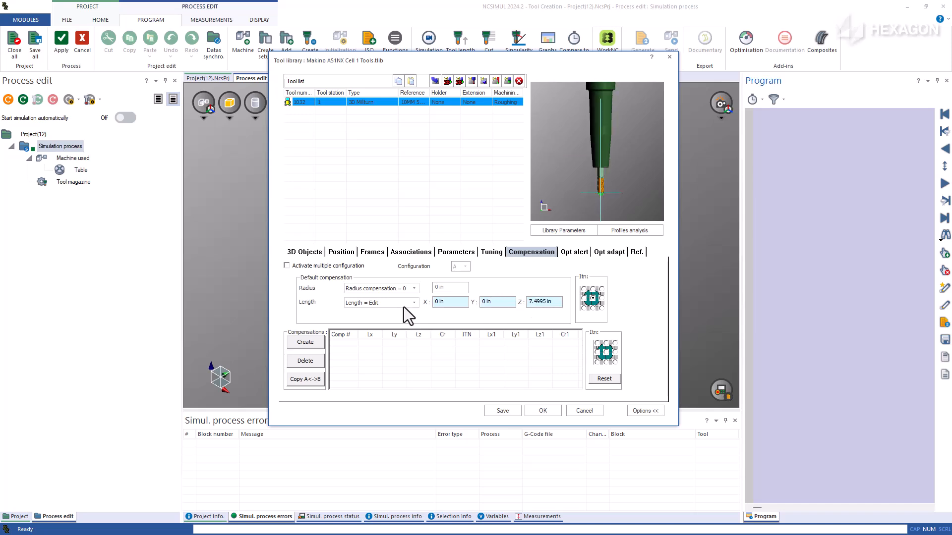
left_click(412, 304)
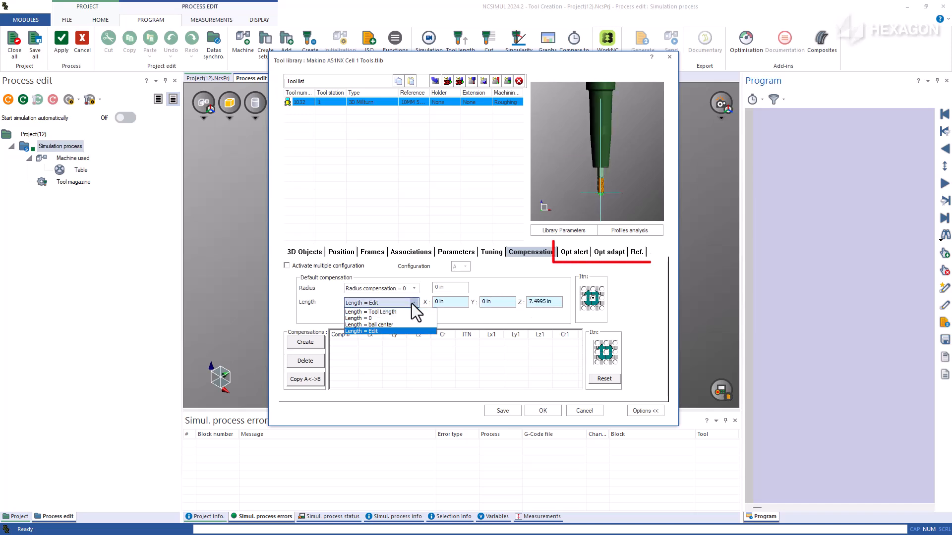
left_click(401, 312)
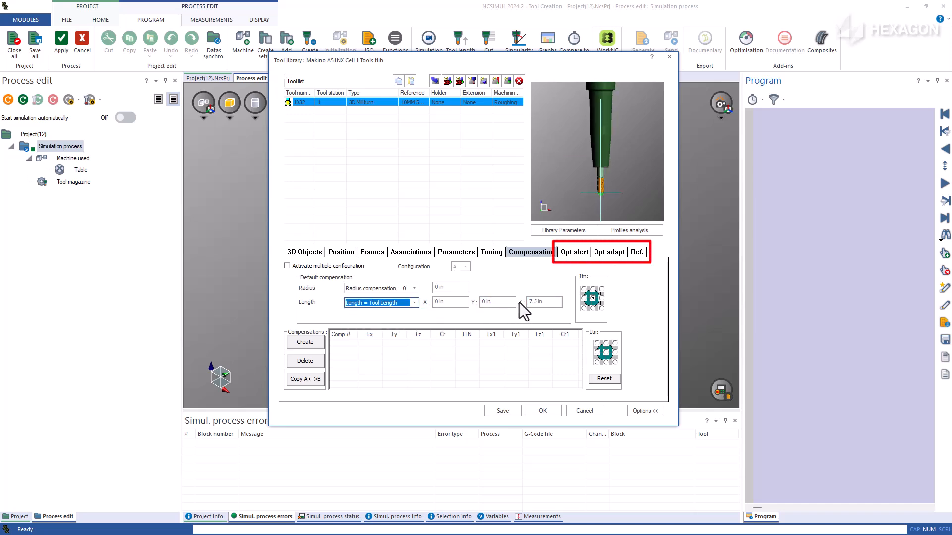
Recheck the tuning gauges and keep the default compensation at Radius compensation = 0.
left_click(492, 251)
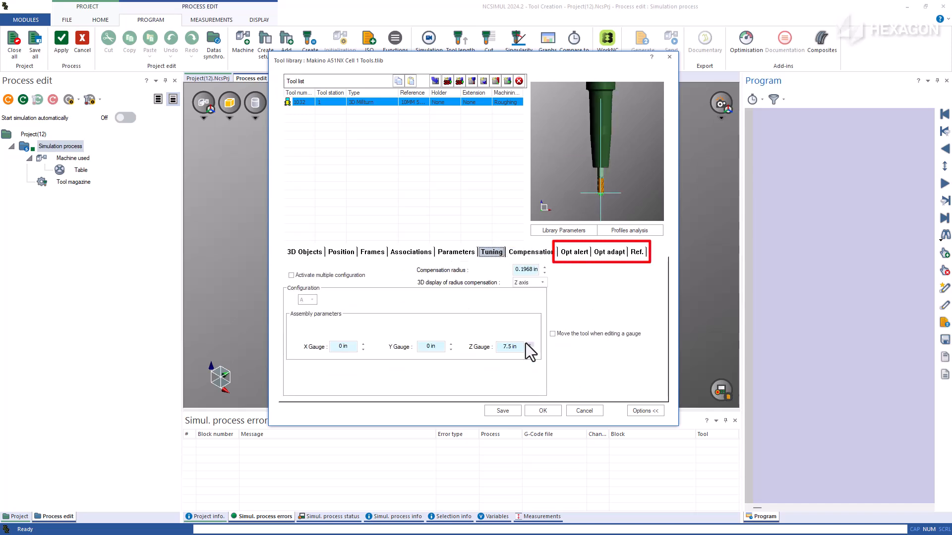
left_click(531, 252)
left_click(413, 289)
left_click(407, 299)
Return to the tool's 3D object definitions and save the tool library.
left_click(310, 252)
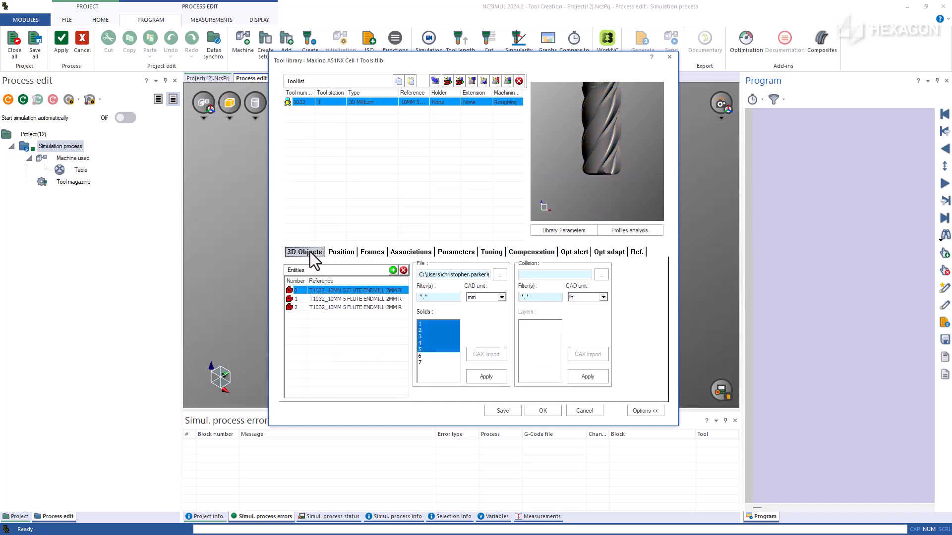
left_click(502, 412)
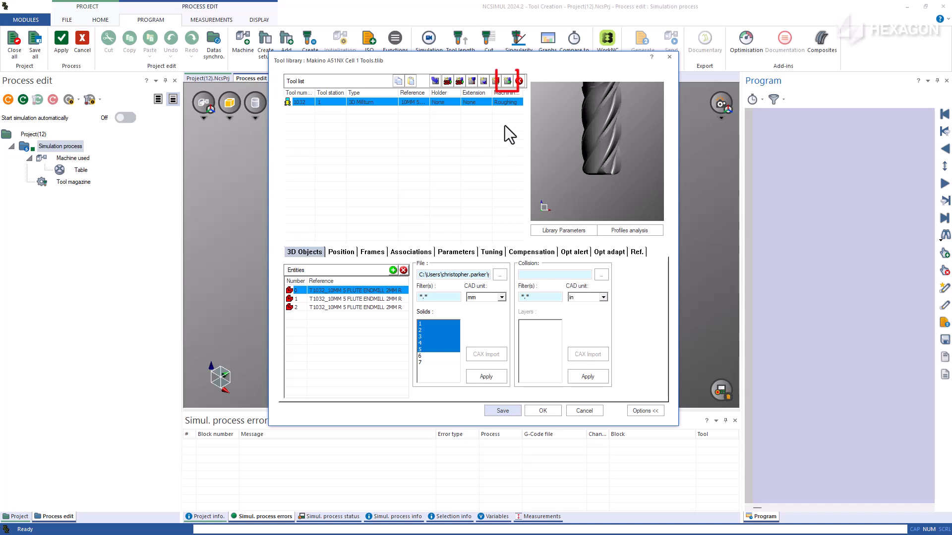
Add a standard mill to the tool list with a cutting diameter of 0.19685 and a shank diameter of 0.19.
left_click(508, 81)
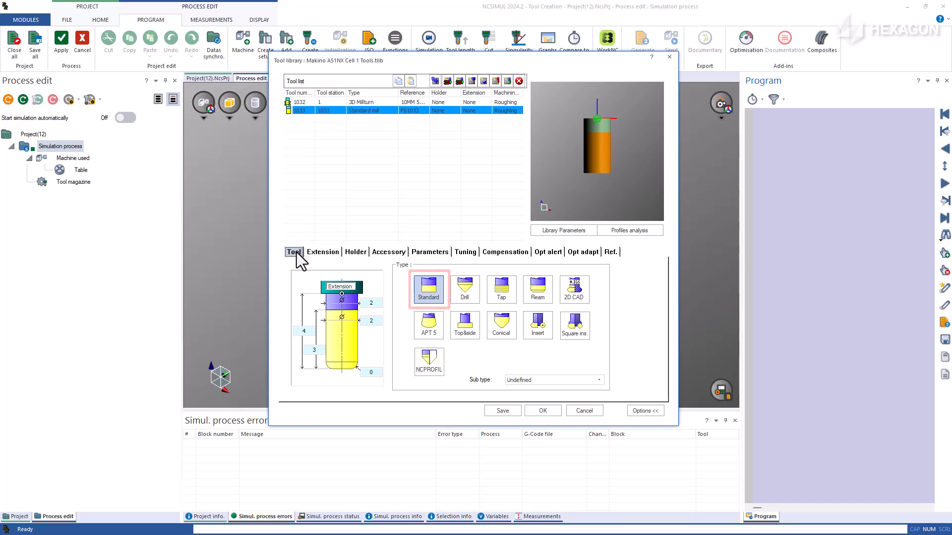
double_click(361, 319)
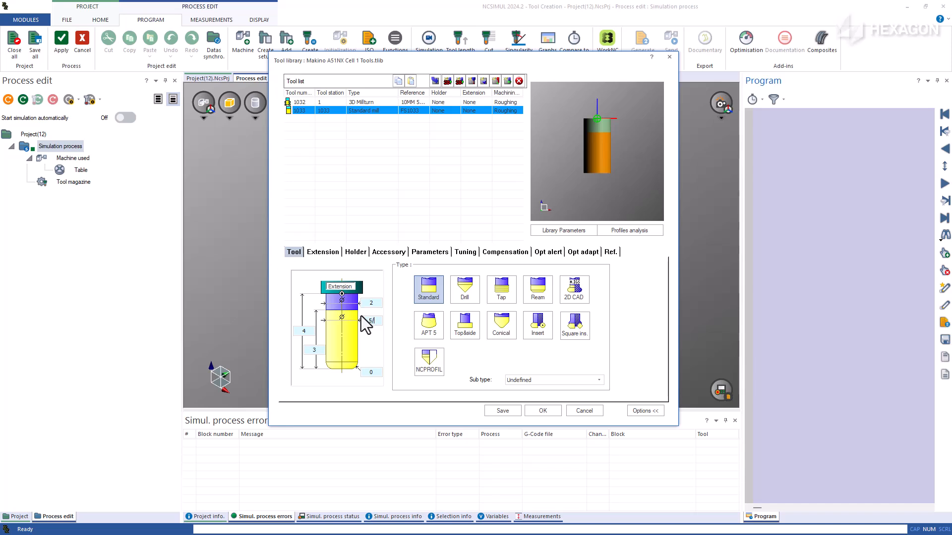
key("Tab")
type("0.19")
left_click(375, 319)
scroll(605, 123, "up", 5)
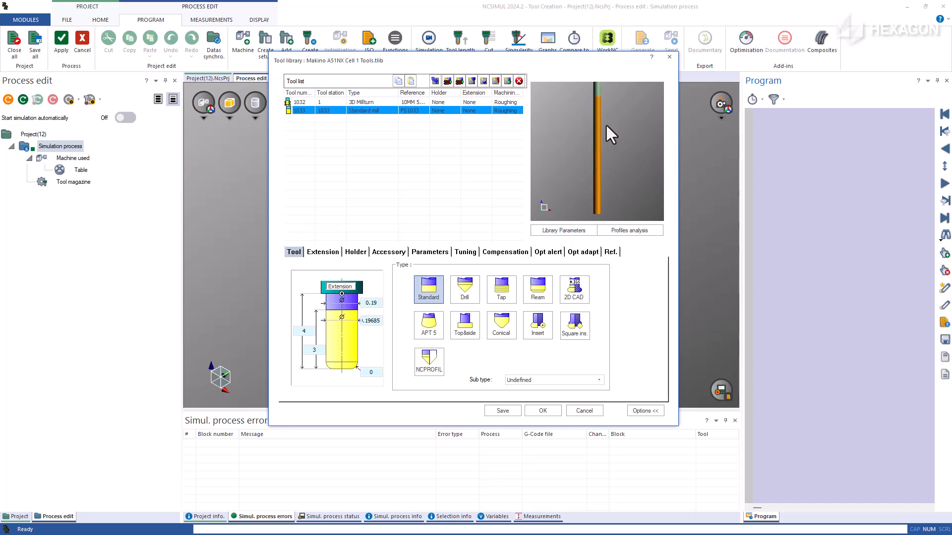
Set the standard mill's cutting length to 1 and its overall length to 3.
double_click(315, 350)
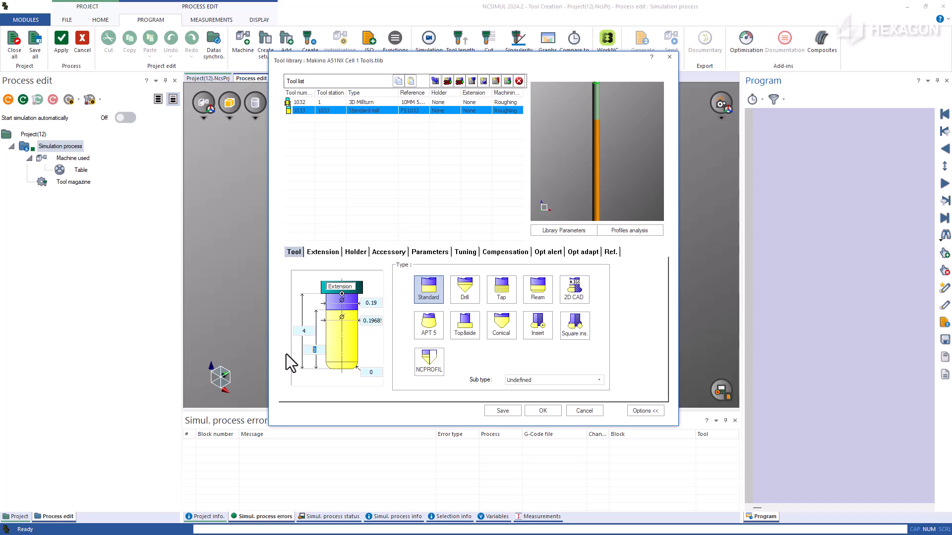
left_click_drag(309, 335, 278, 332)
type("3")
left_click(313, 351)
scroll(597, 167, "down", 3)
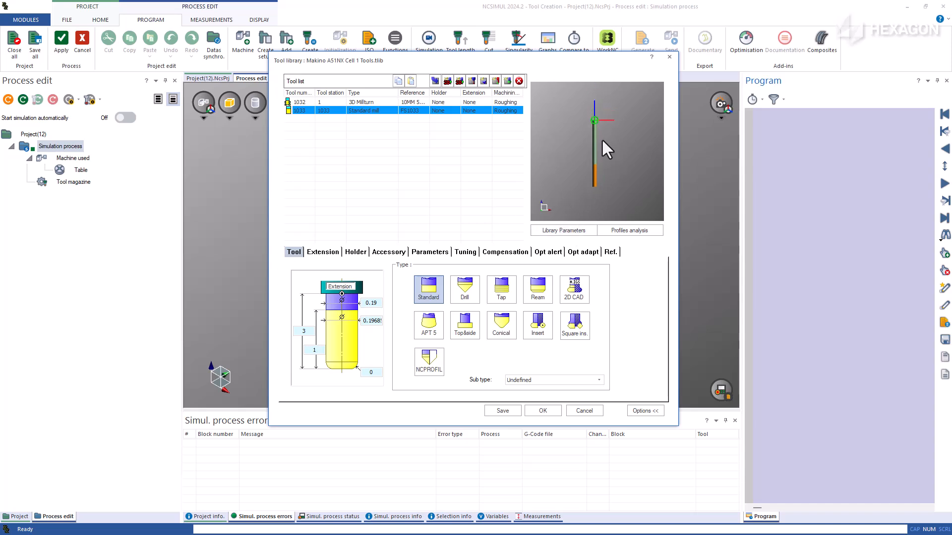
Define the mill's holder as a 3D CAD file in mm, using the T1032_10MM 5 FLUTE ENDMILL 2MM R file.
left_click(355, 251)
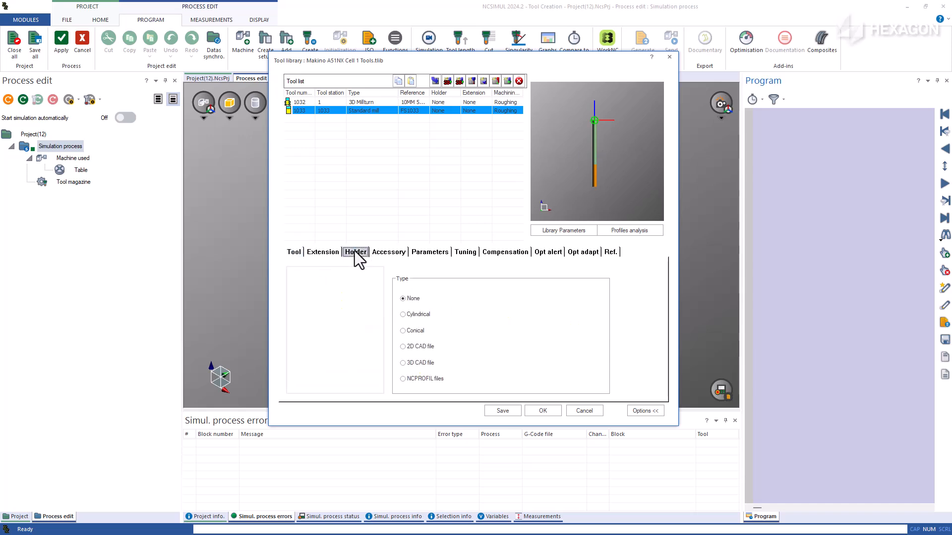
left_click(416, 331)
scroll(594, 198, "down", 2)
middle_click_drag(594, 169, 594, 156)
left_click(420, 363)
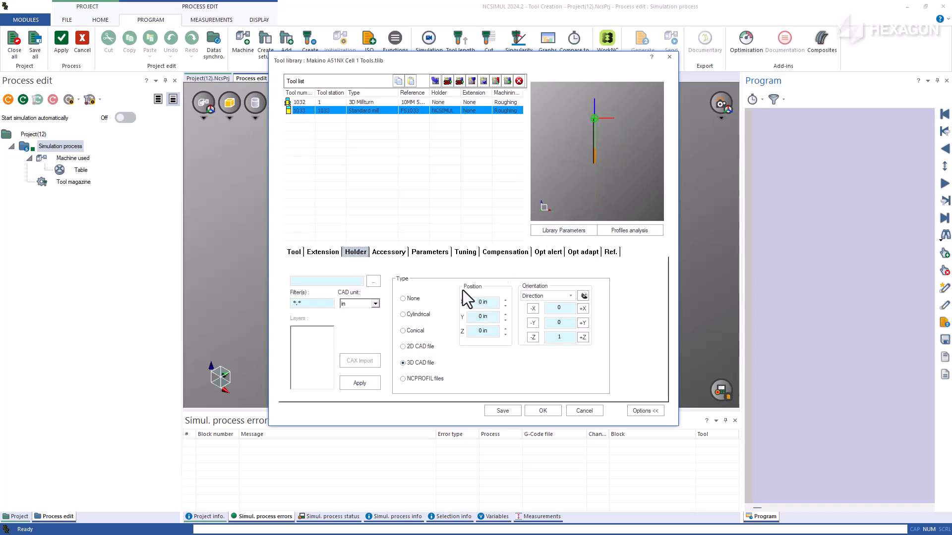
left_click(376, 304)
left_click(373, 314)
left_click(373, 281)
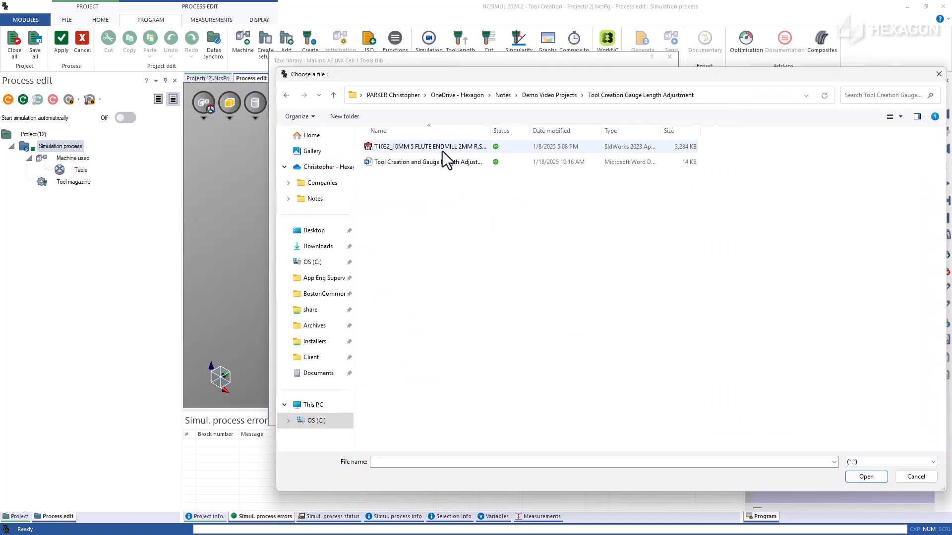
double_click(442, 147)
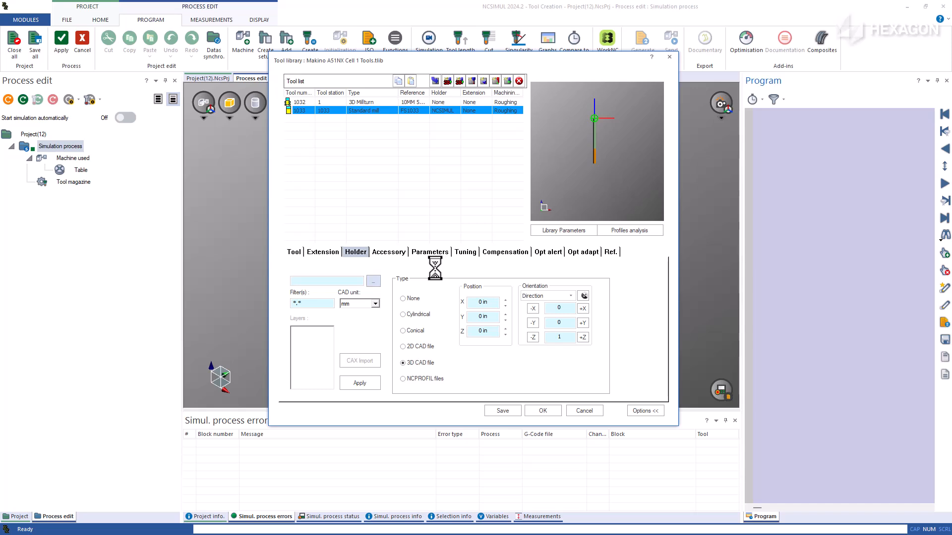
Apply layers 1 to 5 of the imported CAD file as the holder geometry.
left_click(304, 330)
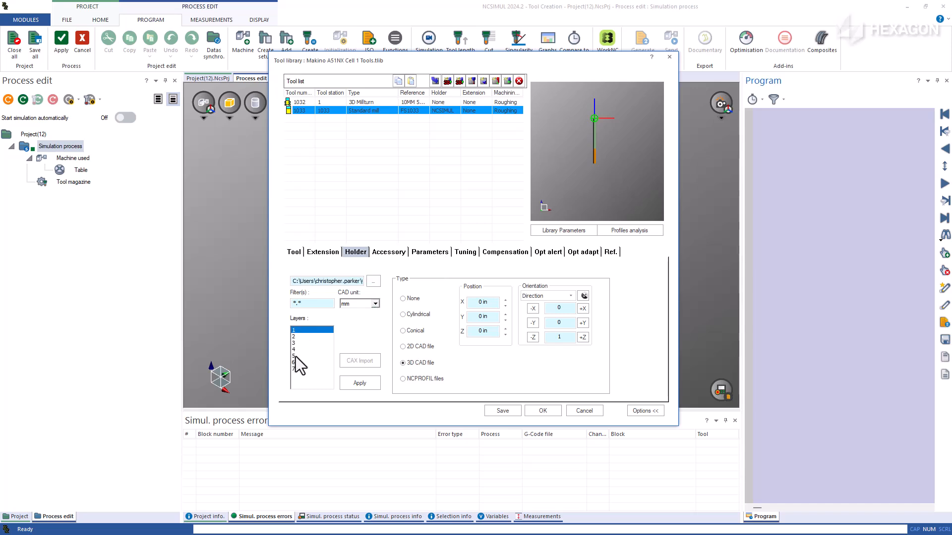
left_click(295, 356, "shift")
left_click(360, 383)
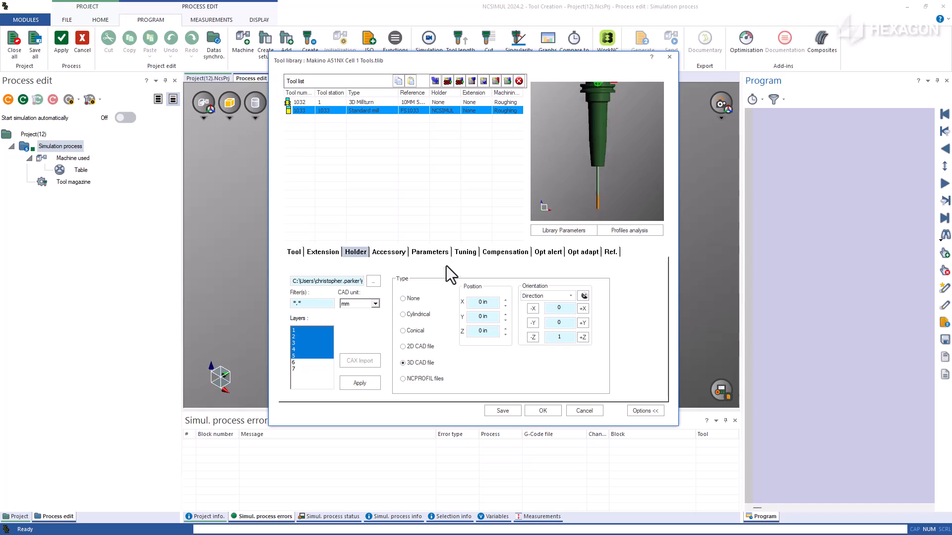
Set the assembly's length under spindle to 7.5 in and its length under holder to 1.5 in.
left_click(389, 253)
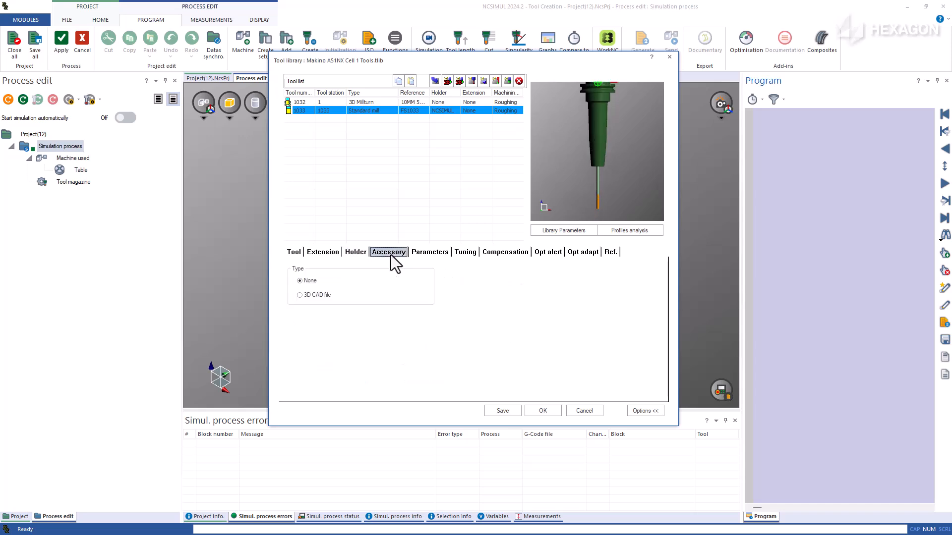
left_click(431, 252)
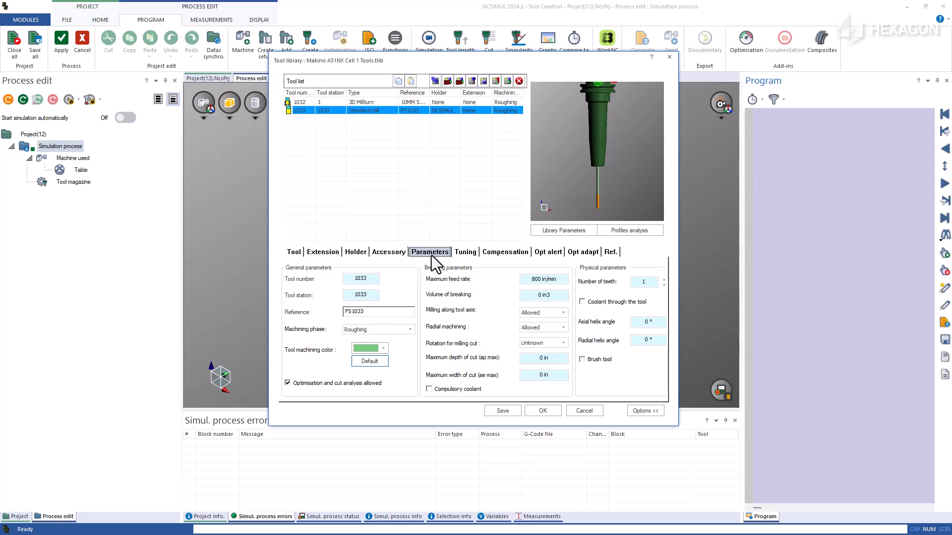
left_click(461, 253)
left_click_drag(388, 324, 352, 323)
type("7.5")
left_click(384, 341)
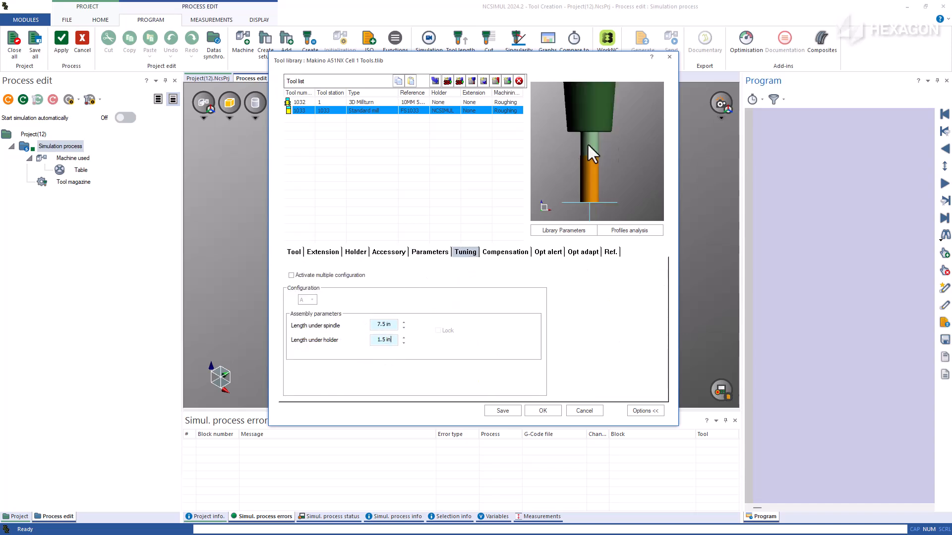
Inspect how the mill sits inside the holder in wireframe display, and return the preview to shading.
right_click(596, 114)
left_click(622, 211)
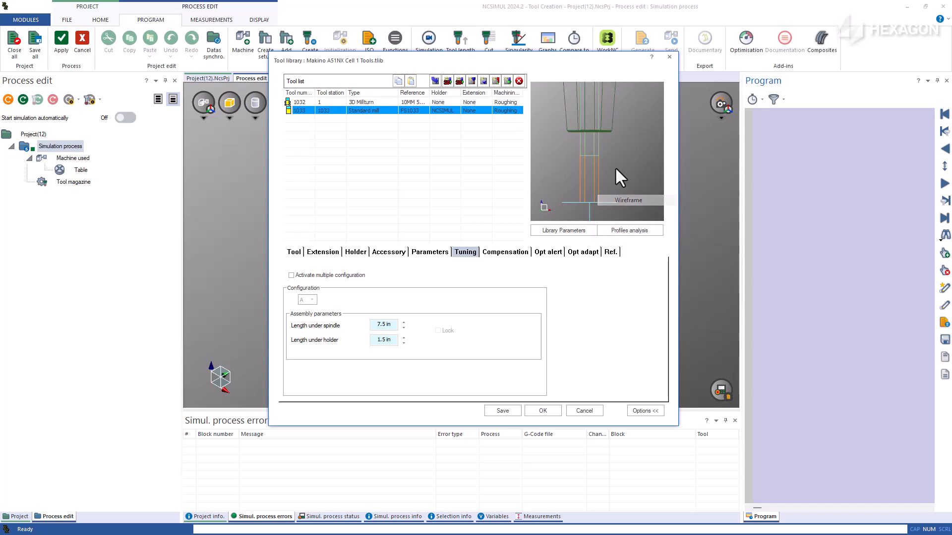
scroll(585, 124, "up", 5)
middle_click_drag(581, 124, 610, 109)
scroll(622, 190, "down", 4)
scroll(621, 188, "down", 3)
right_click(609, 115)
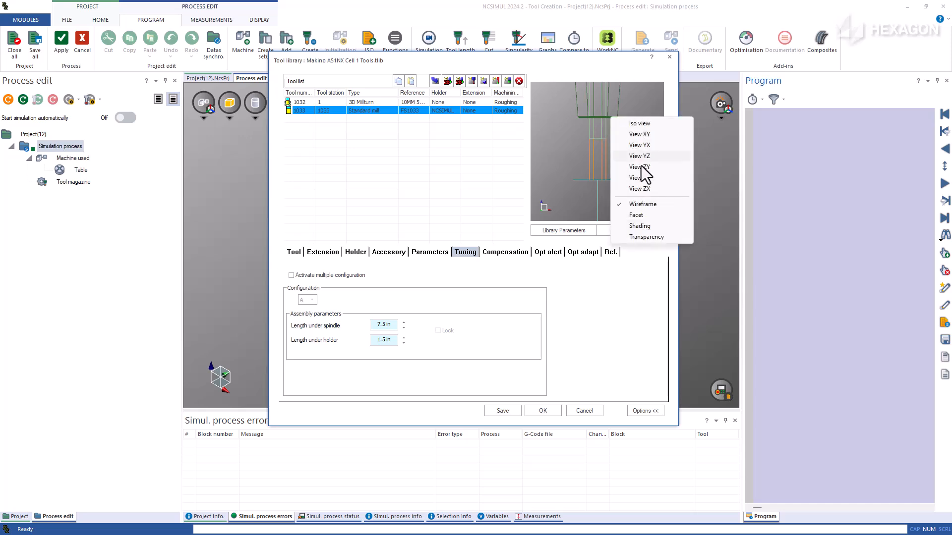
left_click(647, 223)
mouse_move(635, 195)
middle_mouse_down()
mouse_move(627, 187)
mouse_move(625, 209)
middle_mouse_up()
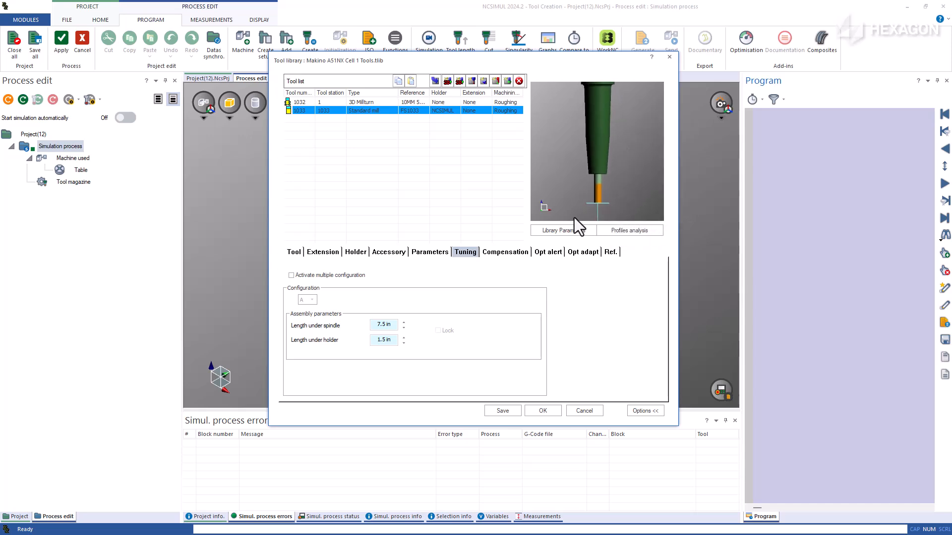
Try the mill's default length compensation as Length = Edit, and return it to Length = Tool Length.
left_click(506, 253)
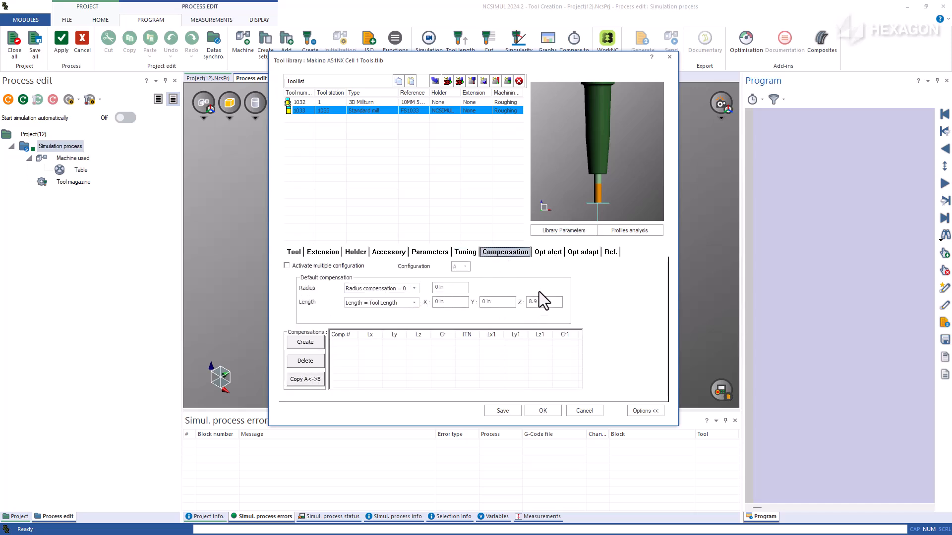
mouse_move(578, 183)
middle_mouse_down()
mouse_move(584, 174)
mouse_move(587, 186)
middle_mouse_up()
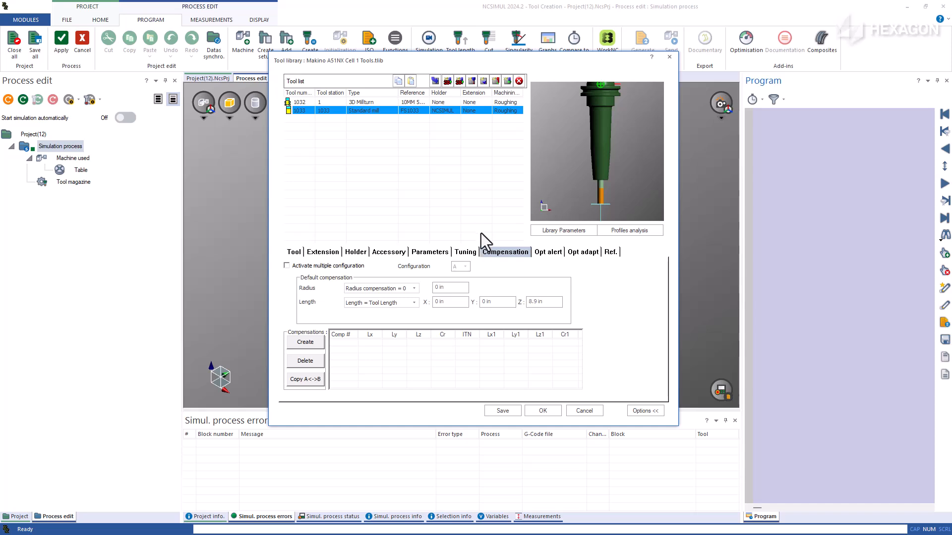
left_click(415, 303)
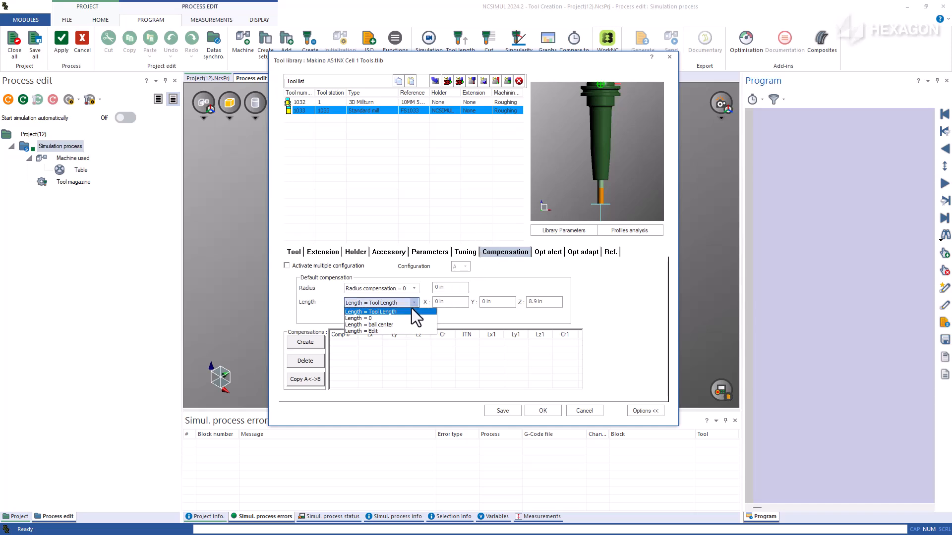
left_click(404, 331)
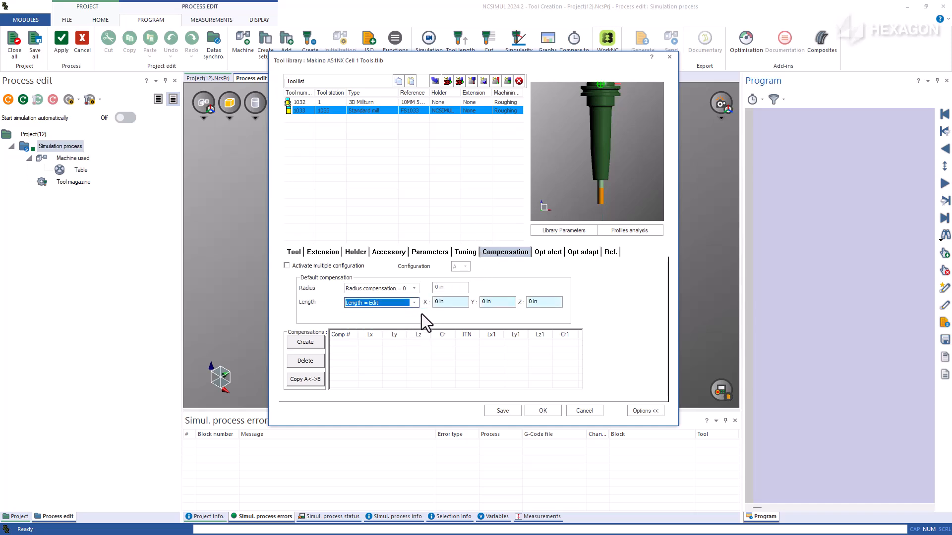
left_click(412, 304)
left_click(410, 313)
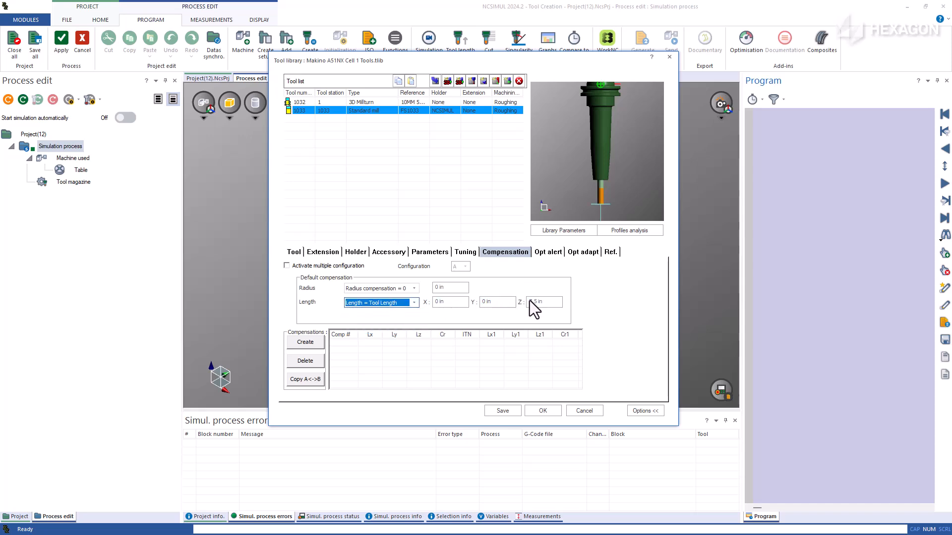
Review the mill's geometry definition and set its tool station to 2.
left_click(292, 252)
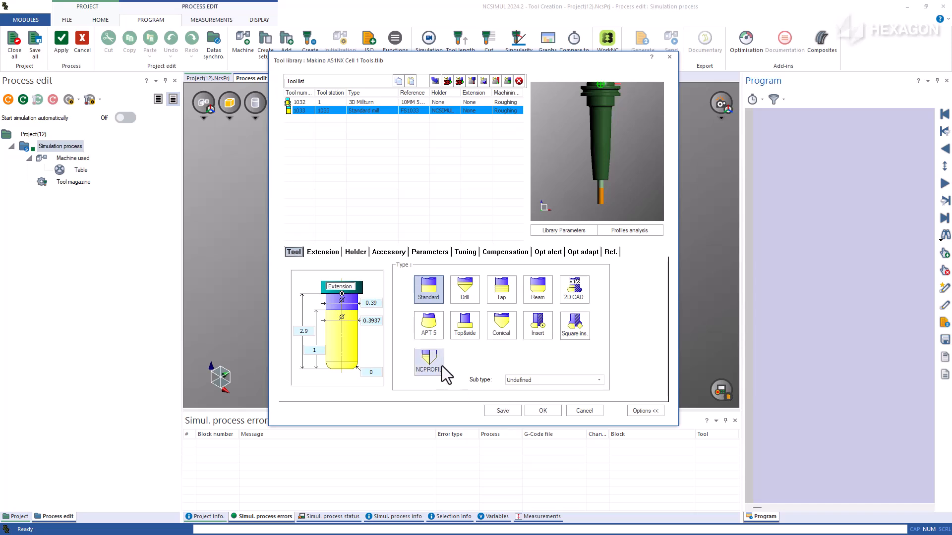
left_click(429, 251)
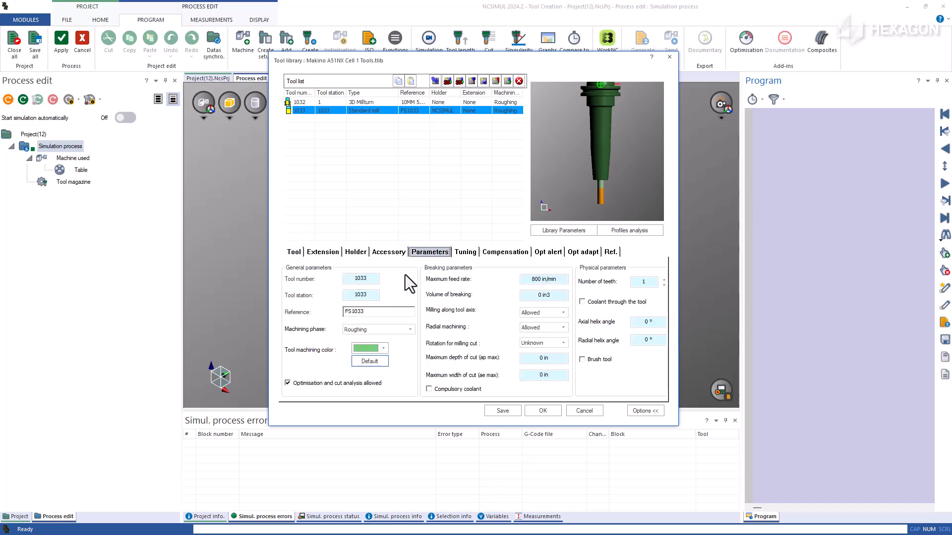
double_click(347, 295)
type("2")
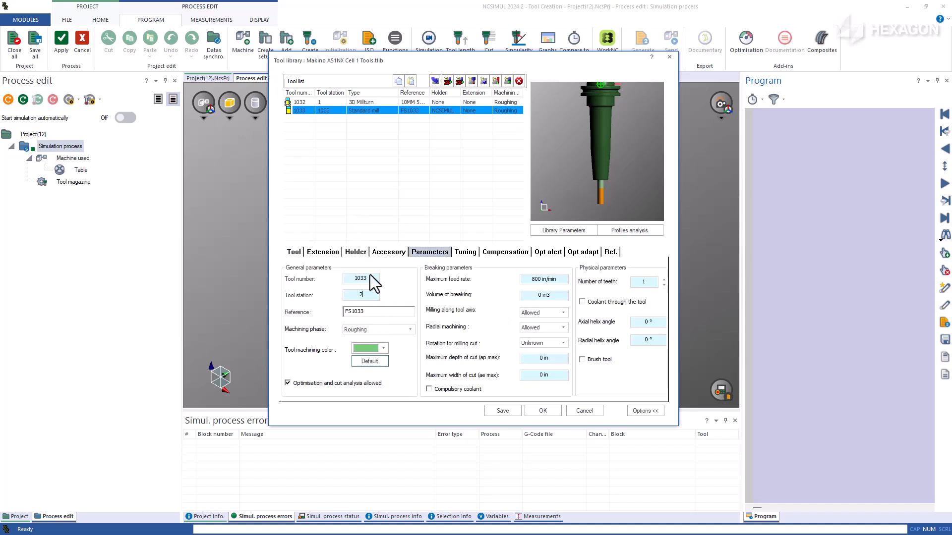
key("Return")
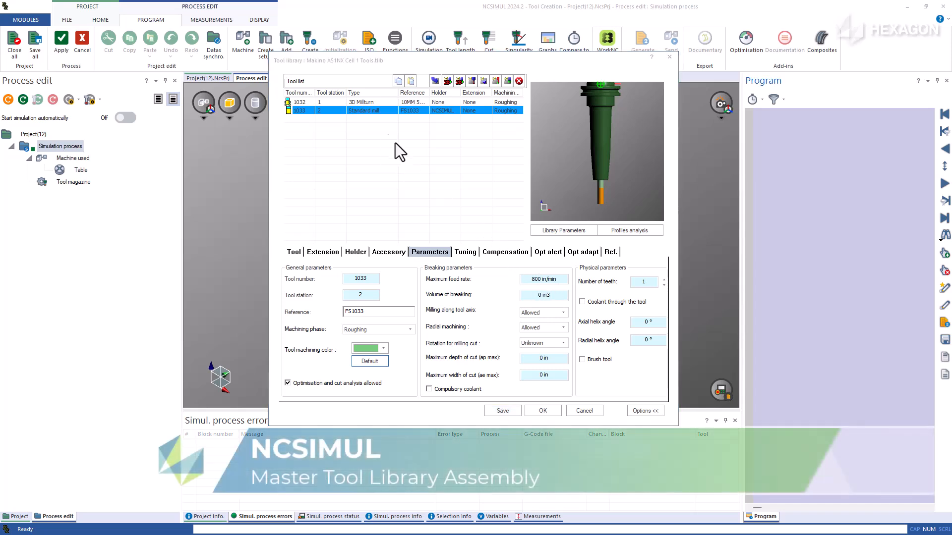
Copy both the 3D Millturn tool and the standard mill from the tool list, and accept the library.
left_click(327, 102, "shift")
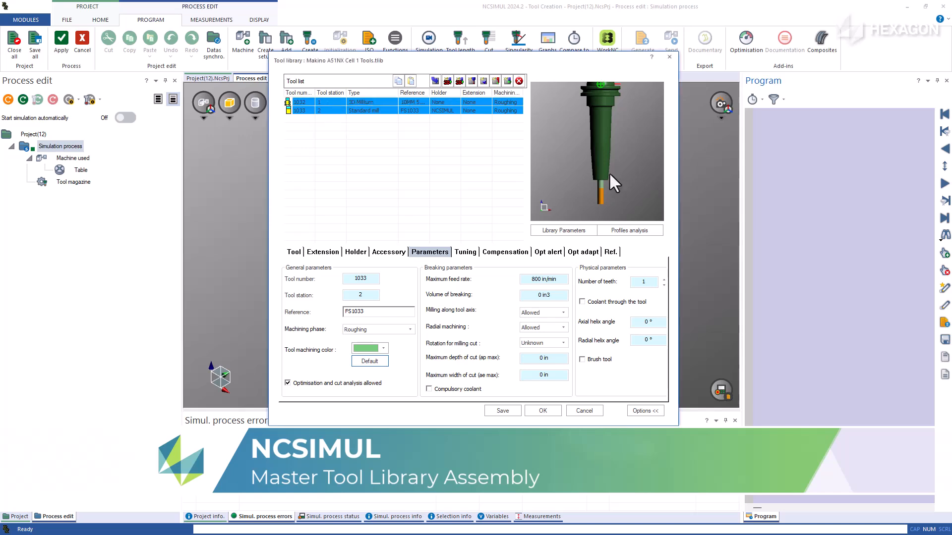
left_click(398, 81)
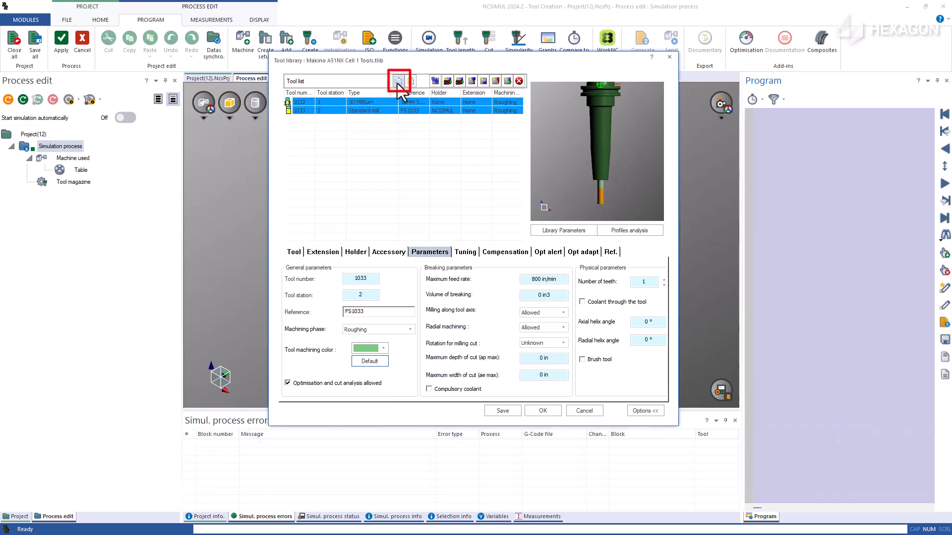
left_click(532, 410)
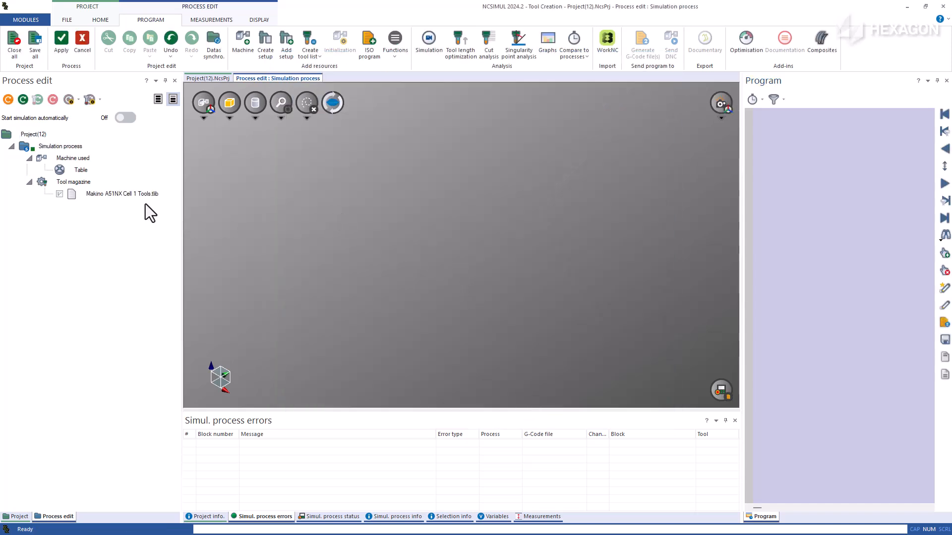
Add the existing tool library NCSIMUL Master Library.tlib to the tool magazine.
left_click(127, 195)
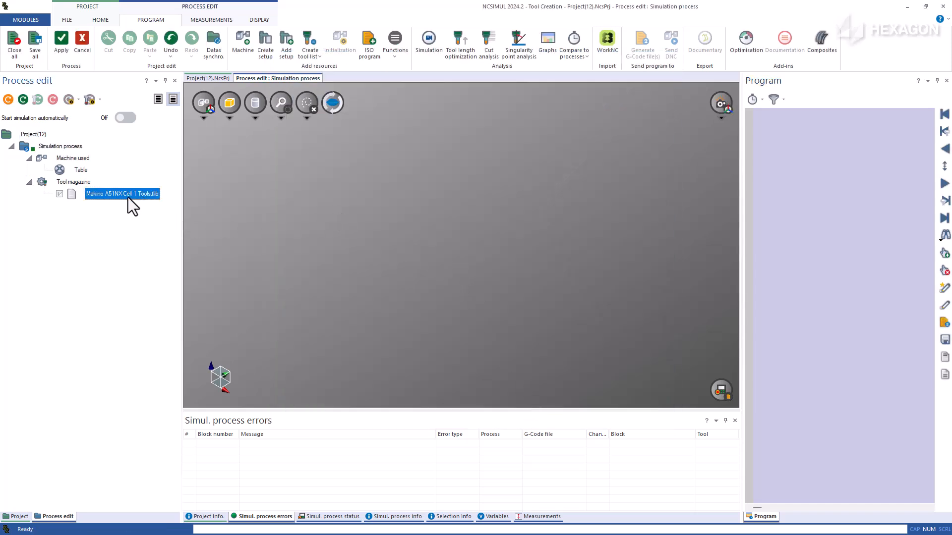
left_click(309, 52)
left_click(337, 77)
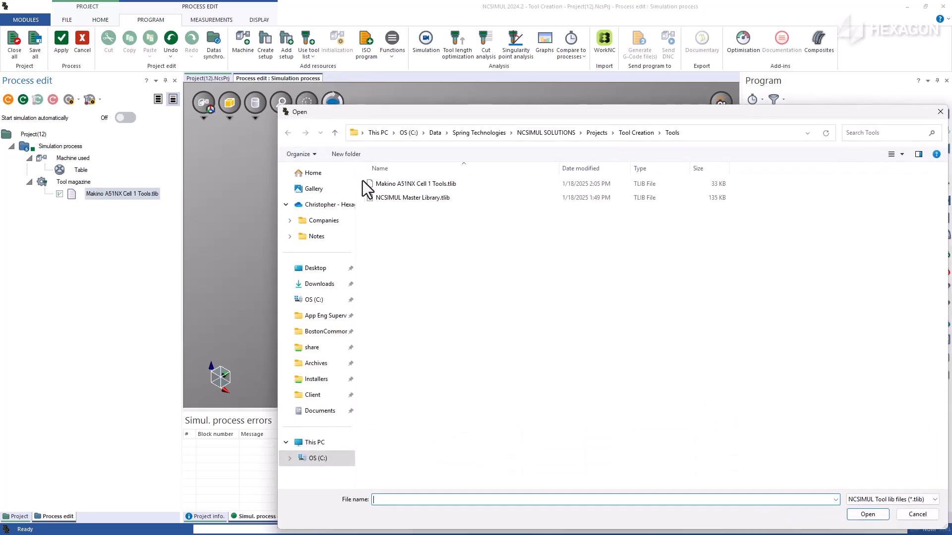
left_click(424, 199)
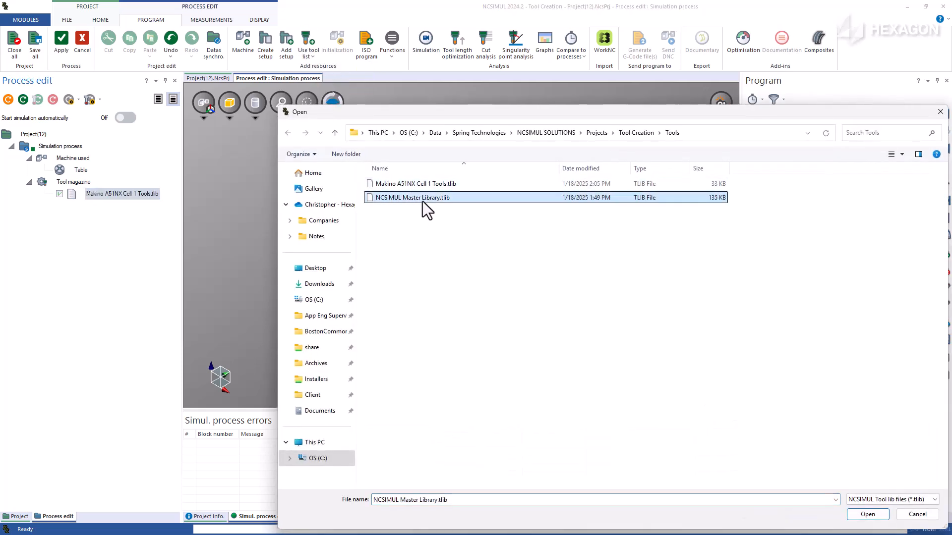
double_click(422, 198)
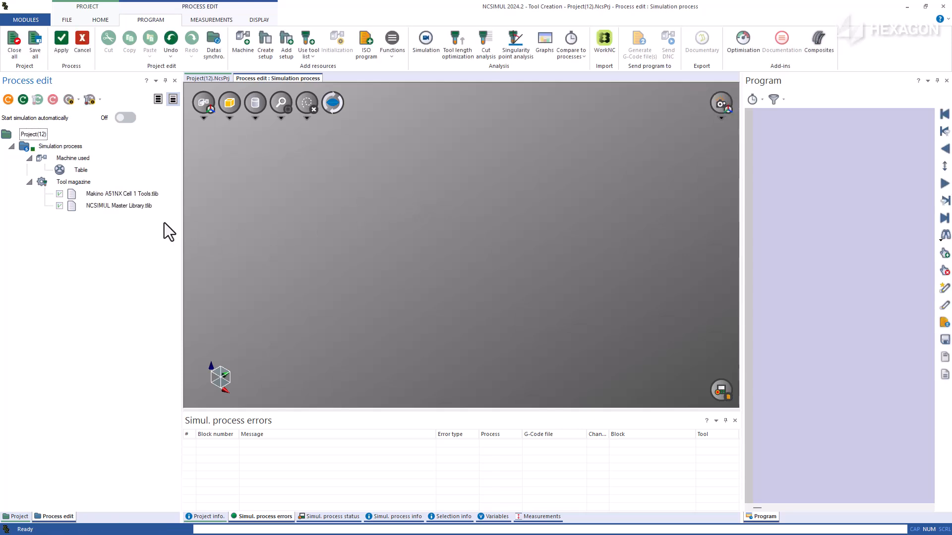
Open NCSIMUL Master Library.tlib and paste the two copied tools into its tool list.
double_click(124, 206)
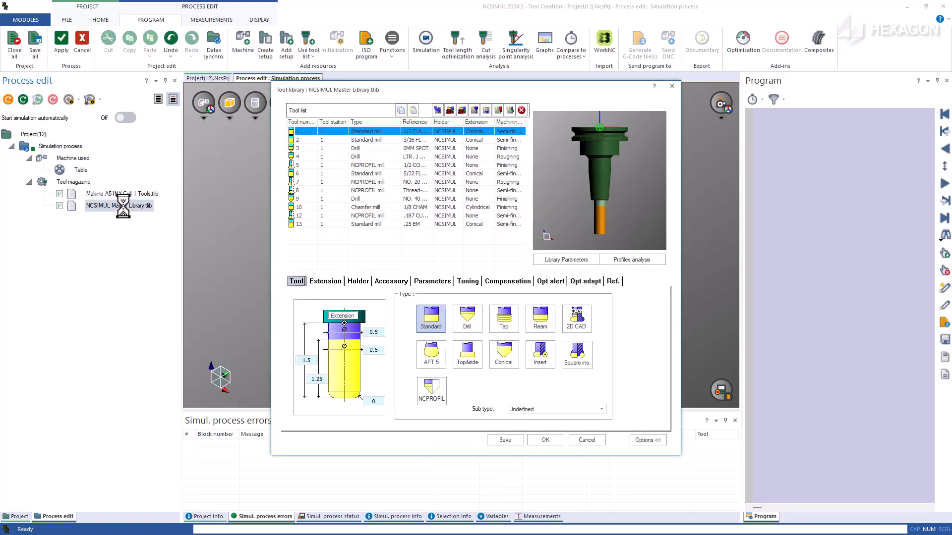
left_click(415, 114)
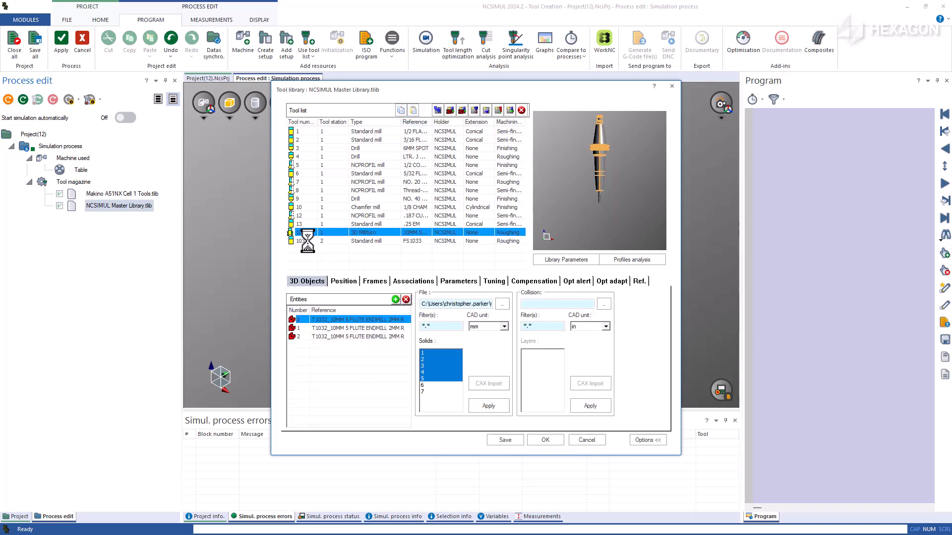
Review the pasted 3D Millturn tool's associations and the pasted standard mill's definition, and accept the library.
left_click(424, 282)
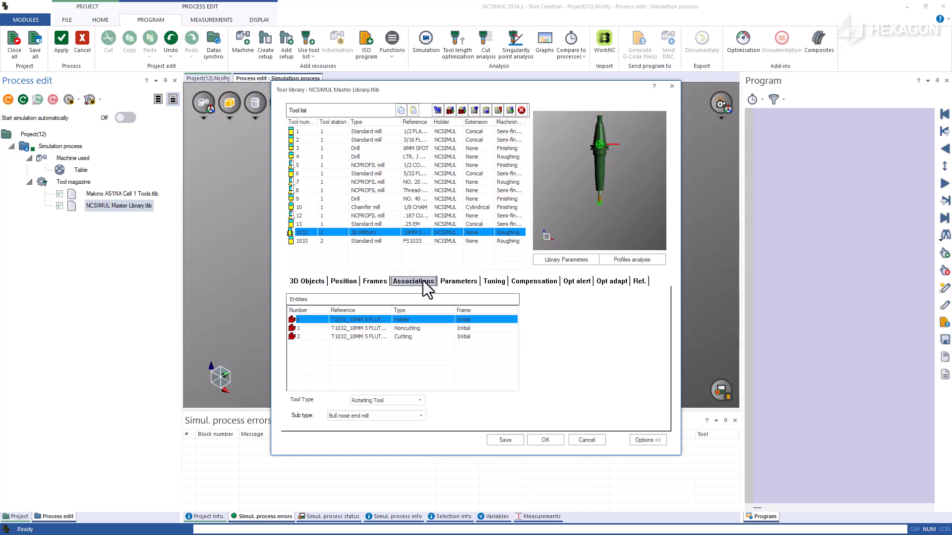
left_click(309, 241)
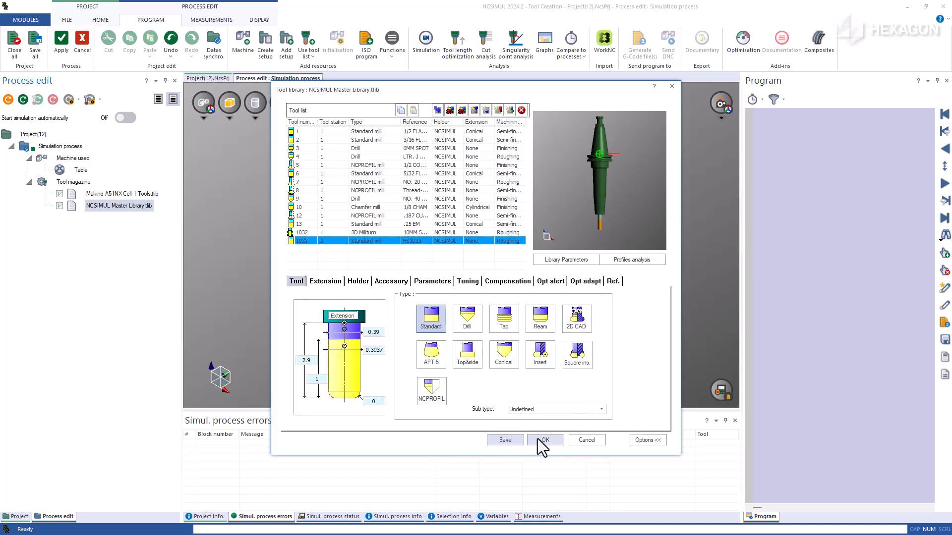
left_click(542, 441)
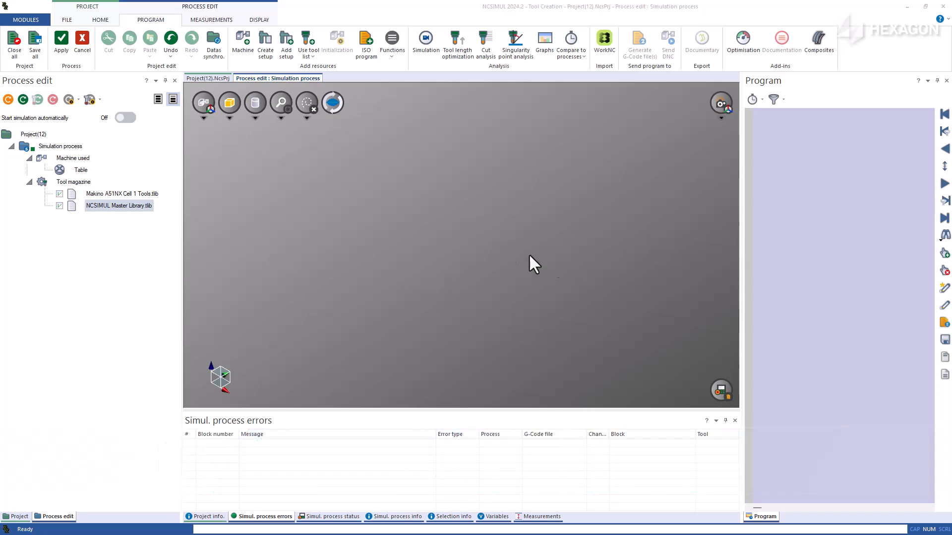
Load the machine MAKINO_A51NX_14001 into the simulation process and open it for editing.
left_click(242, 39)
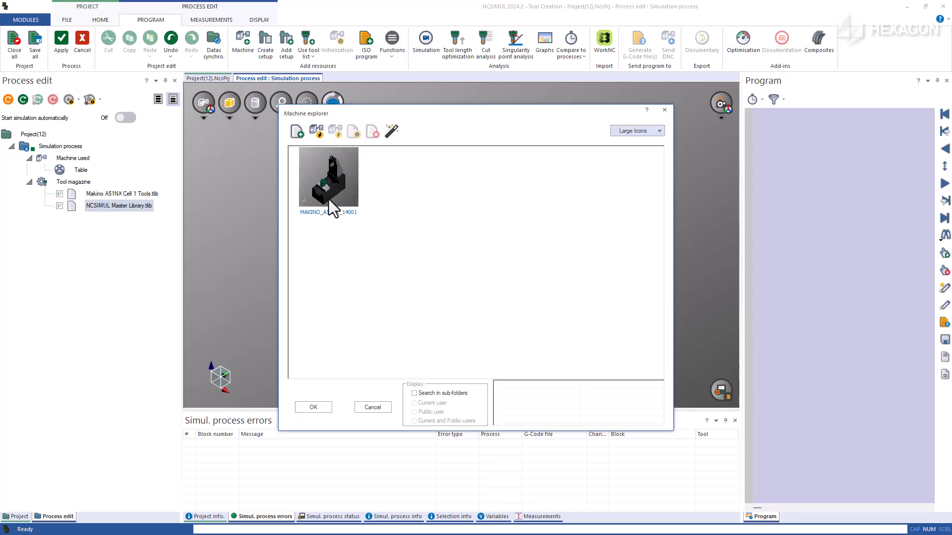
double_click(326, 184)
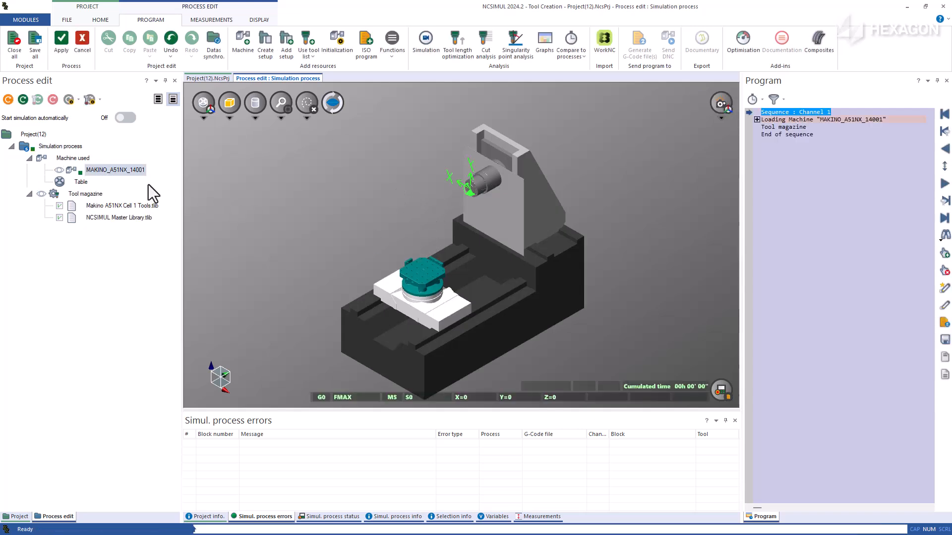
right_click(116, 174)
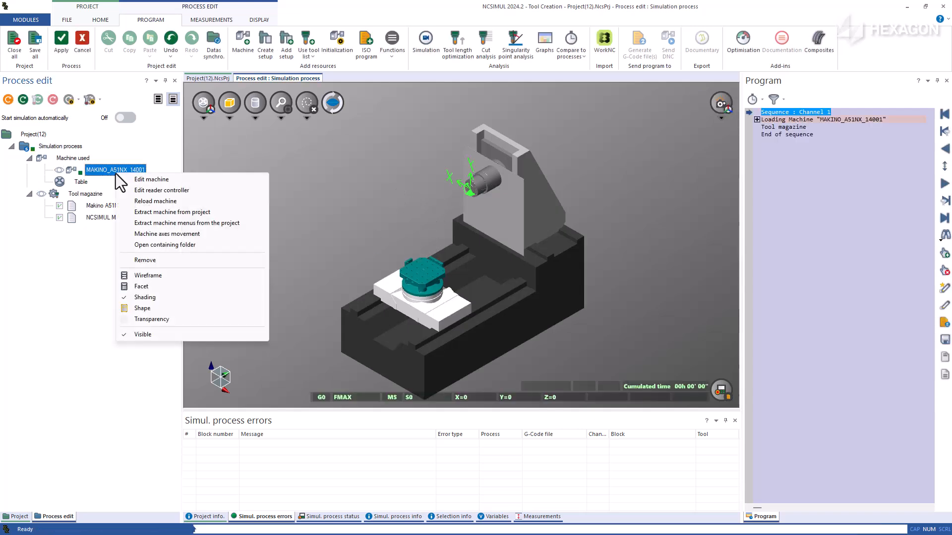
left_click(147, 180)
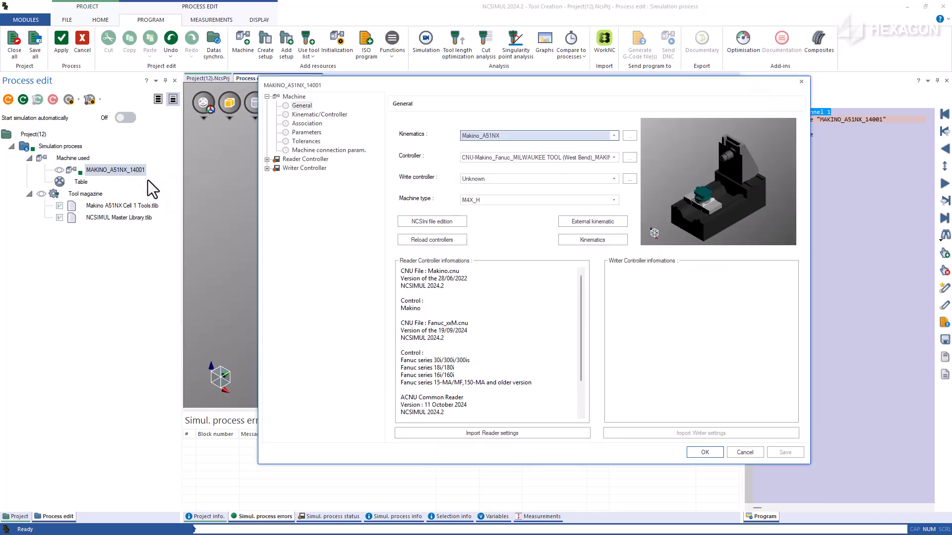
Associate Makino A51NX Cell 1 Tools.tlib with channel 1 of the machine and save the machine settings.
left_click(307, 124)
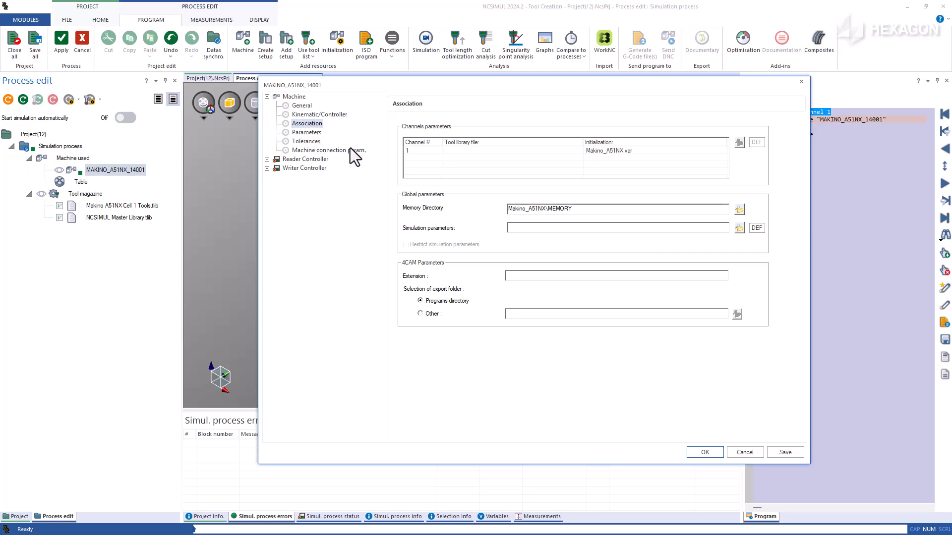
left_click(466, 149)
left_click(739, 143)
double_click(425, 188)
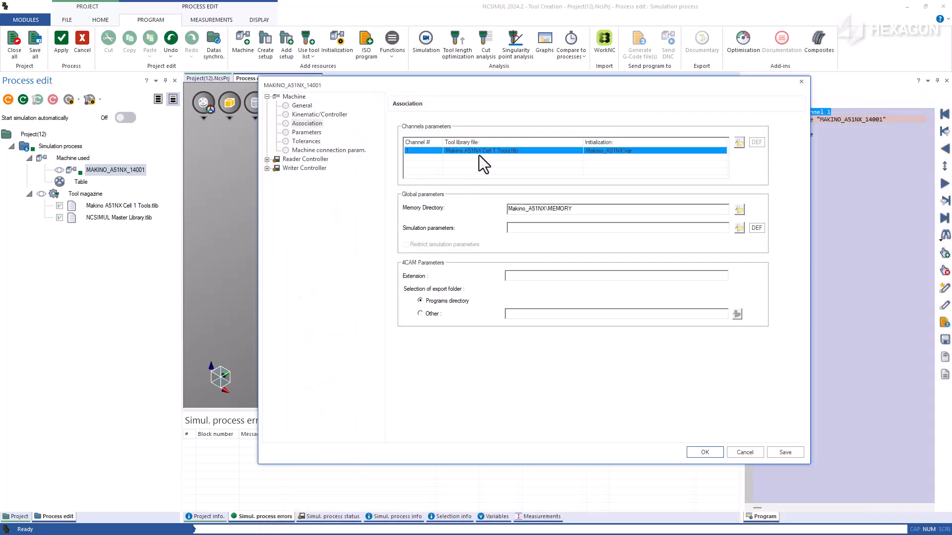
left_click(785, 452)
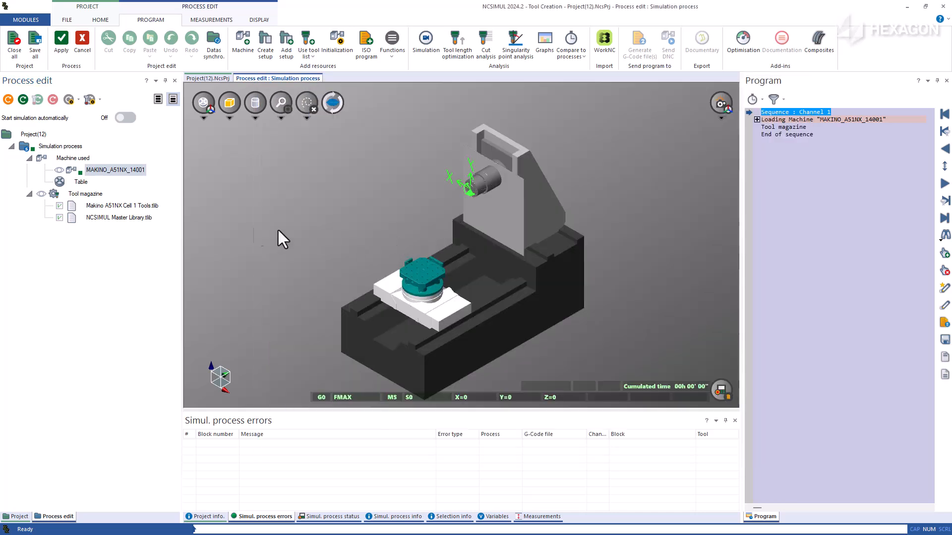
Increase the search priority of NCSIMUL Master Library.tlib and open the tool magazine in machine view.
right_click(109, 218)
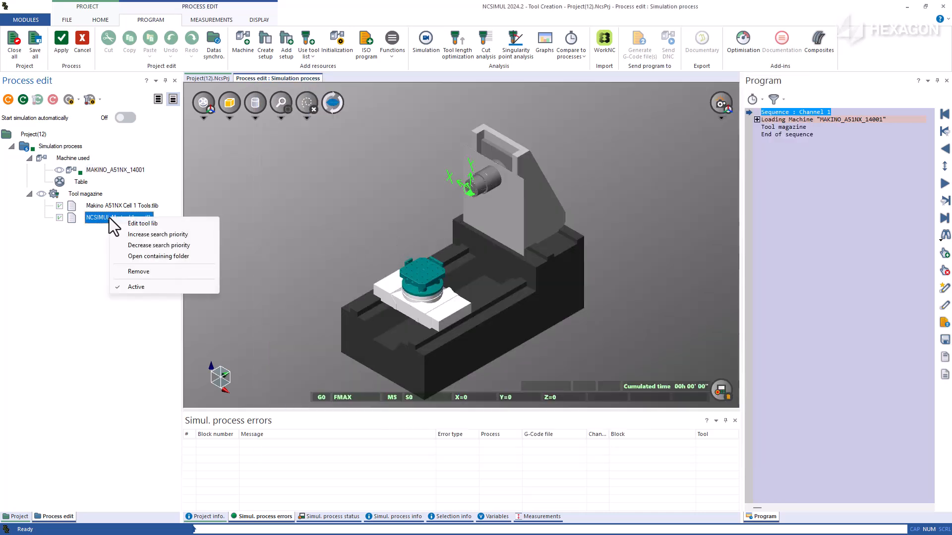
left_click(159, 235)
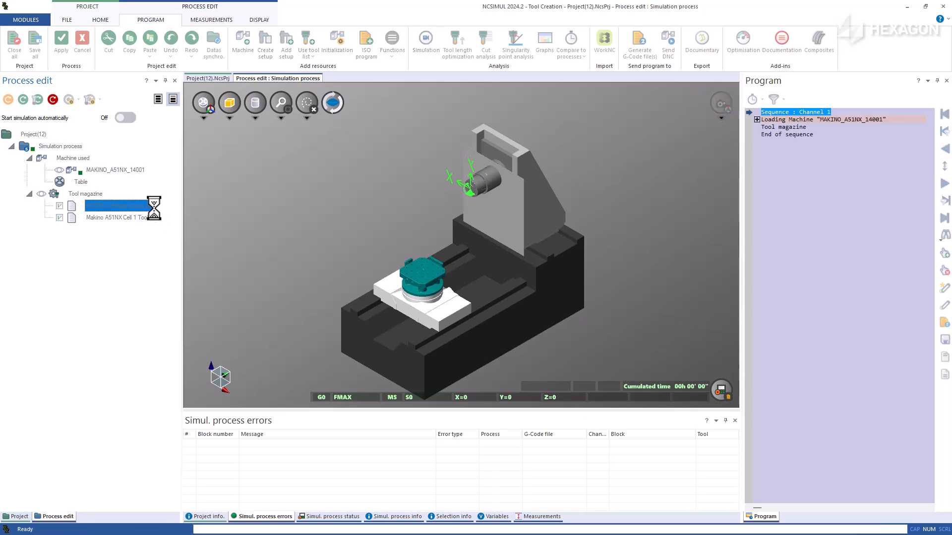
double_click(81, 195)
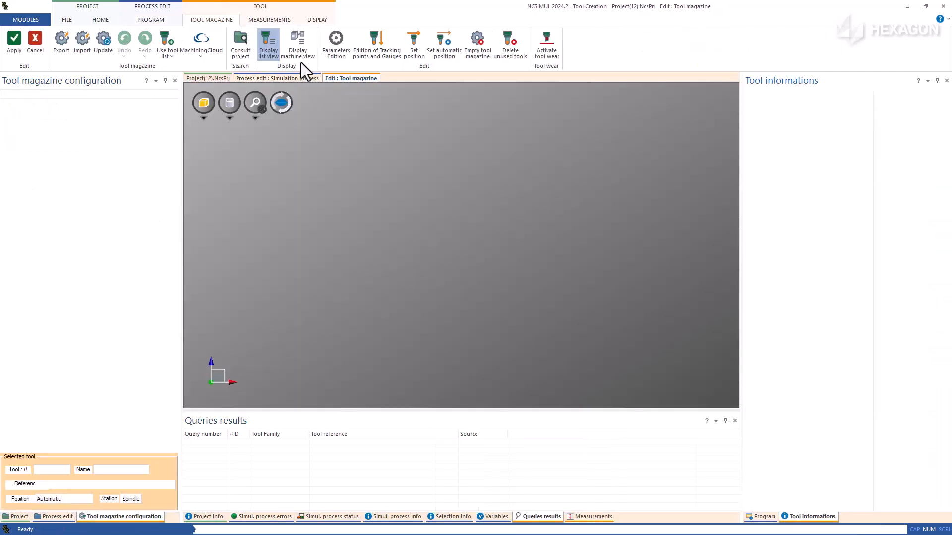
left_click(296, 52)
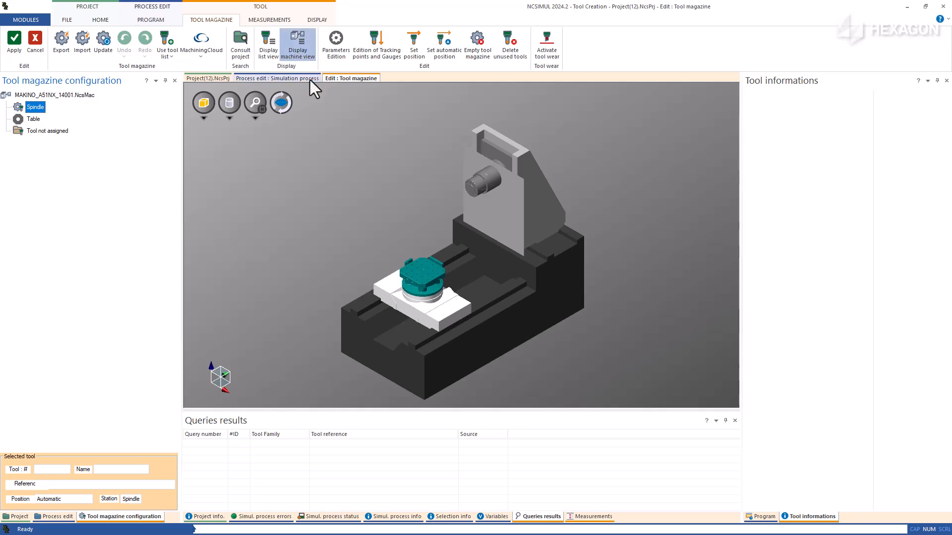
Query the project's tools and add 10MM 5 FLUTE ENDMILL 2MM R from the NCSIMUL Master Library to the spindle.
left_click(243, 54)
left_click_drag(431, 416, 427, 328)
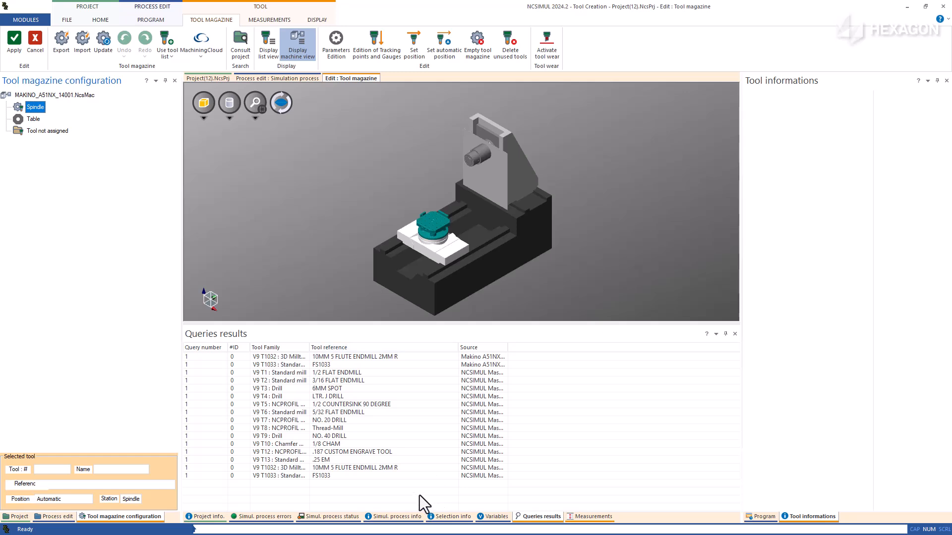
left_click(382, 469)
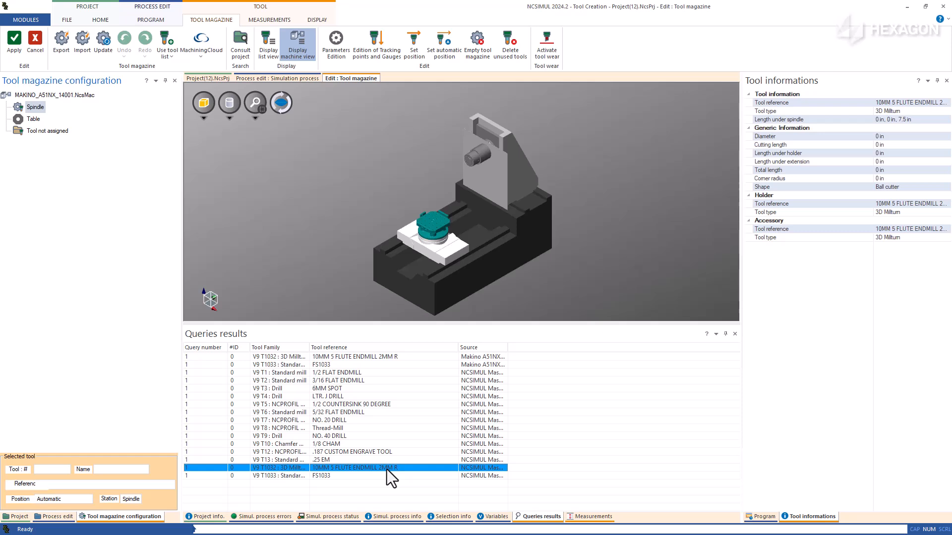
right_click(387, 469)
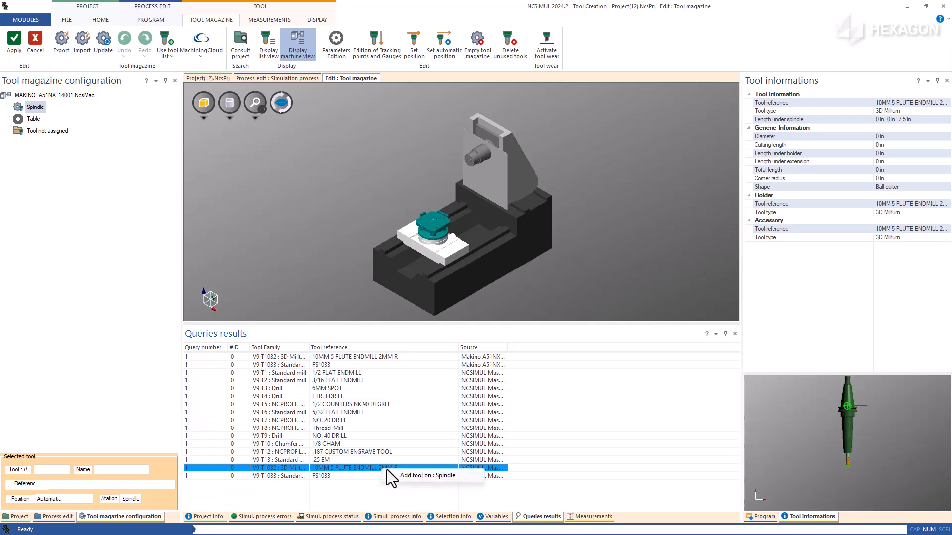
left_click(456, 475)
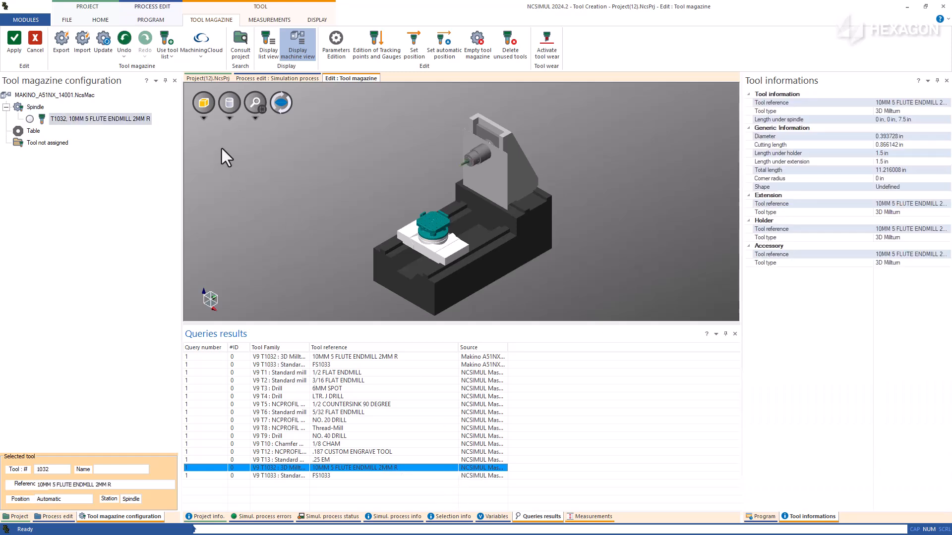
Examine the end mill mounted in the machine spindle, and inspect its complete tool assembly in list view.
left_click_drag(436, 160, 488, 176)
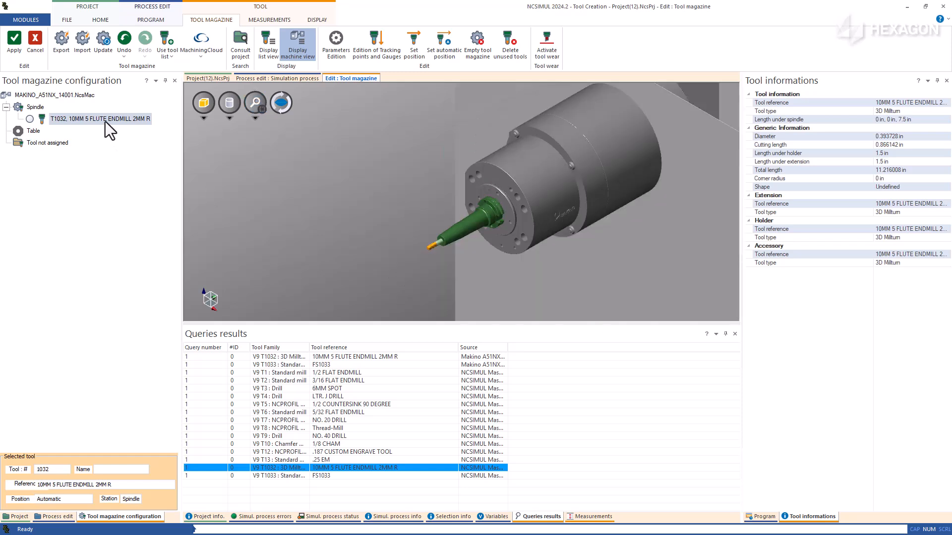
scroll(491, 245, "up", 4)
middle_click_drag(491, 245, 441, 174)
scroll(487, 201, "up", 5)
scroll(266, 134, "down", 5)
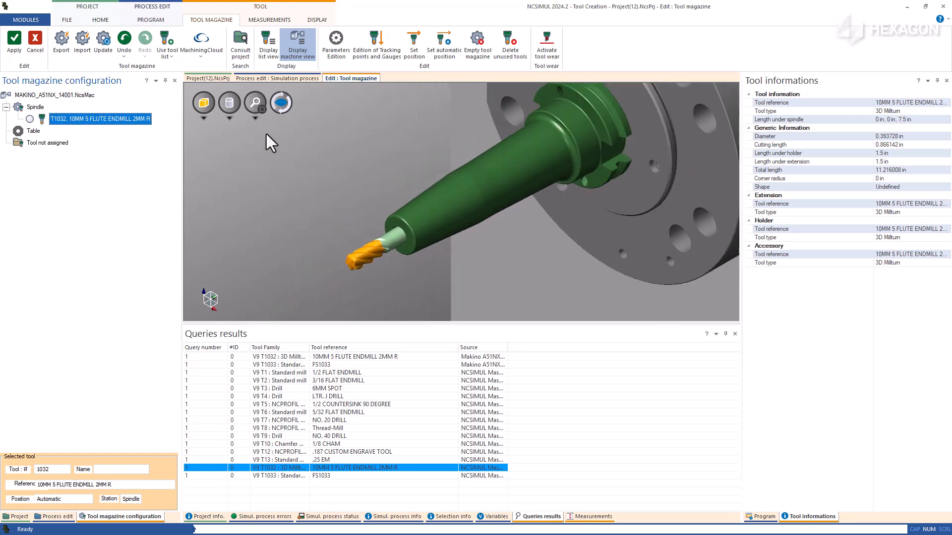
left_click(268, 58)
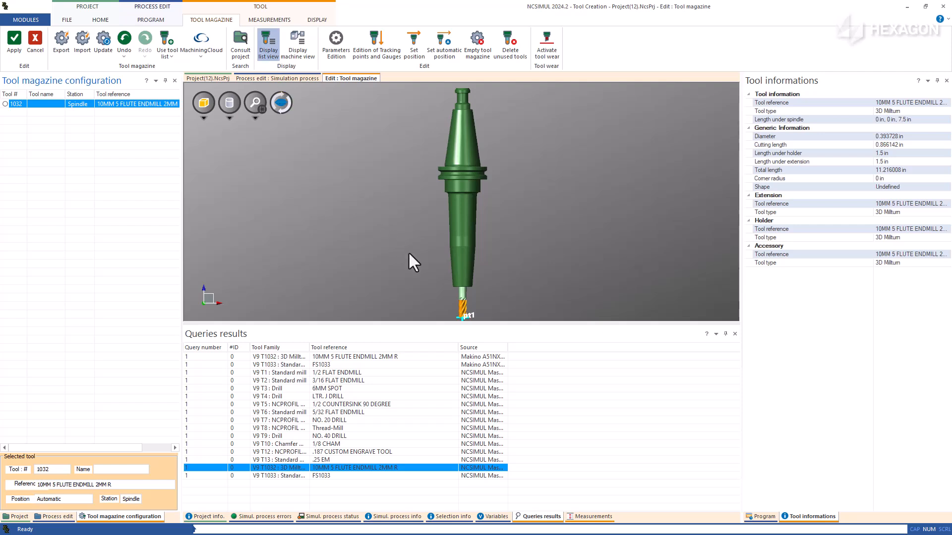
left_click_drag(409, 252, 466, 278)
scroll(461, 269, "up", 3)
middle_click_drag(462, 272, 522, 264)
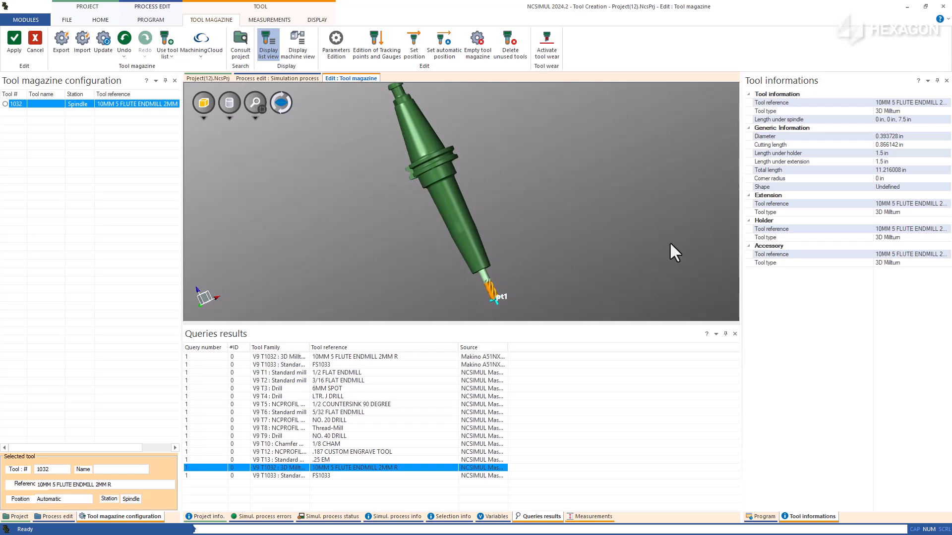